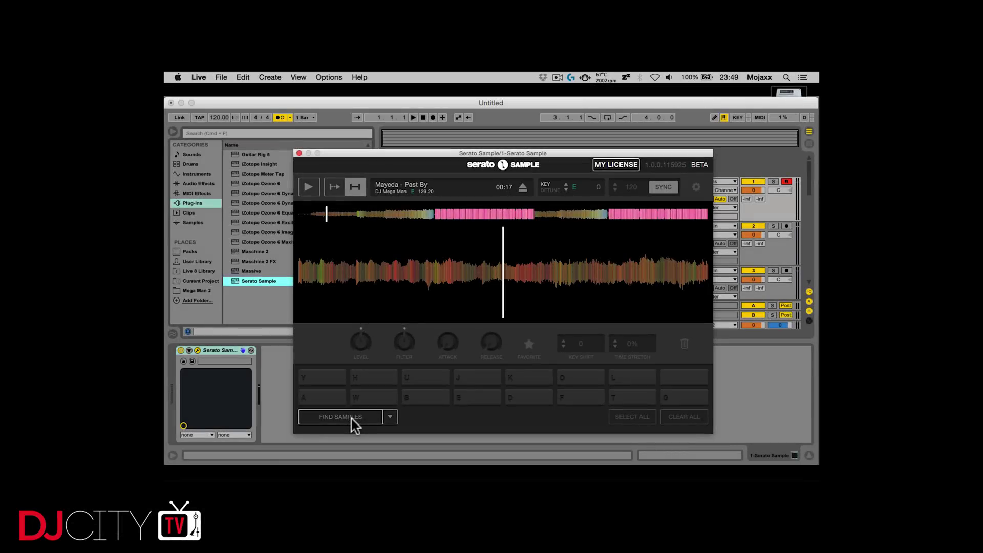
Auto-slice the Past By track with Find Samples and audition pads D, G, H, T, J and S
left_click(352, 418)
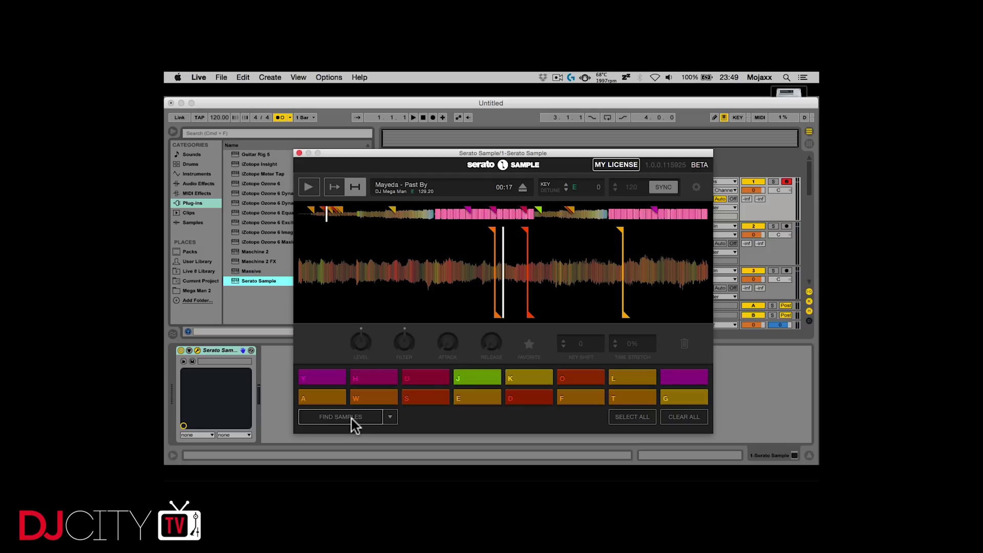
key("d")
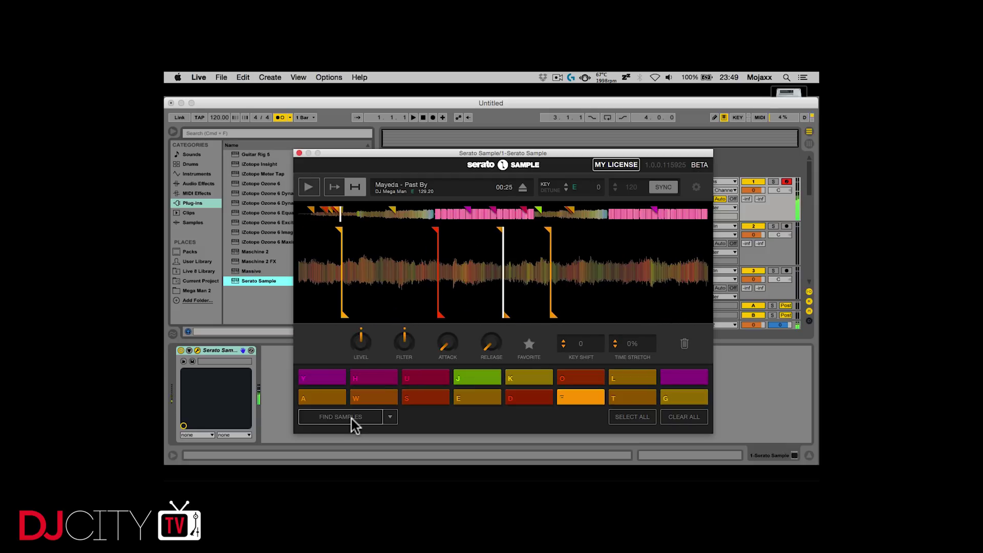
key("g")
key("h")
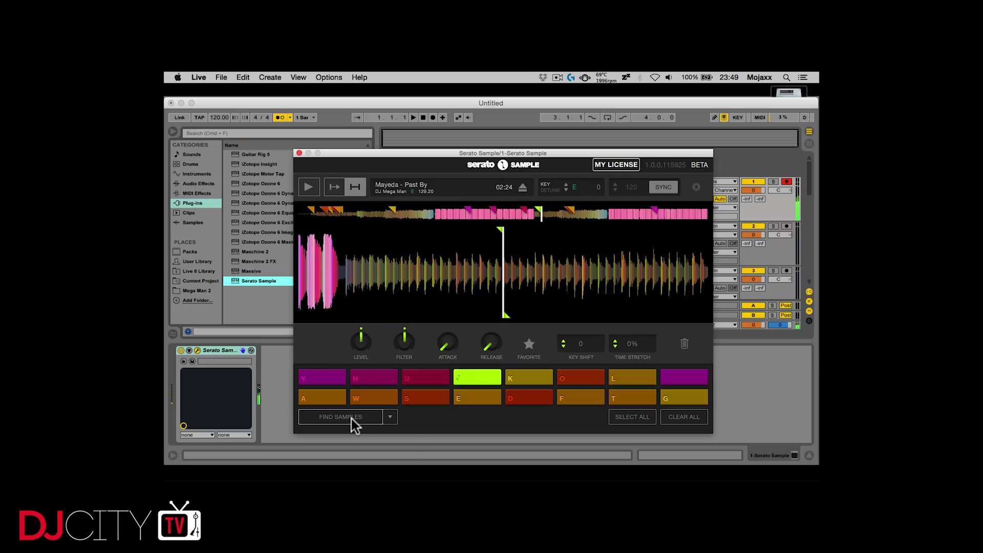
key("h")
key("g")
key("t")
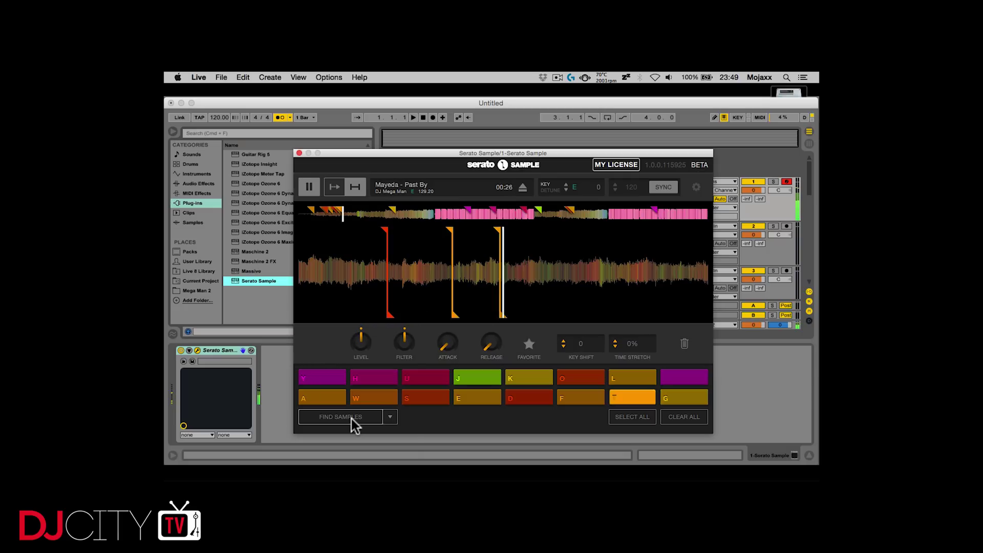
key("j")
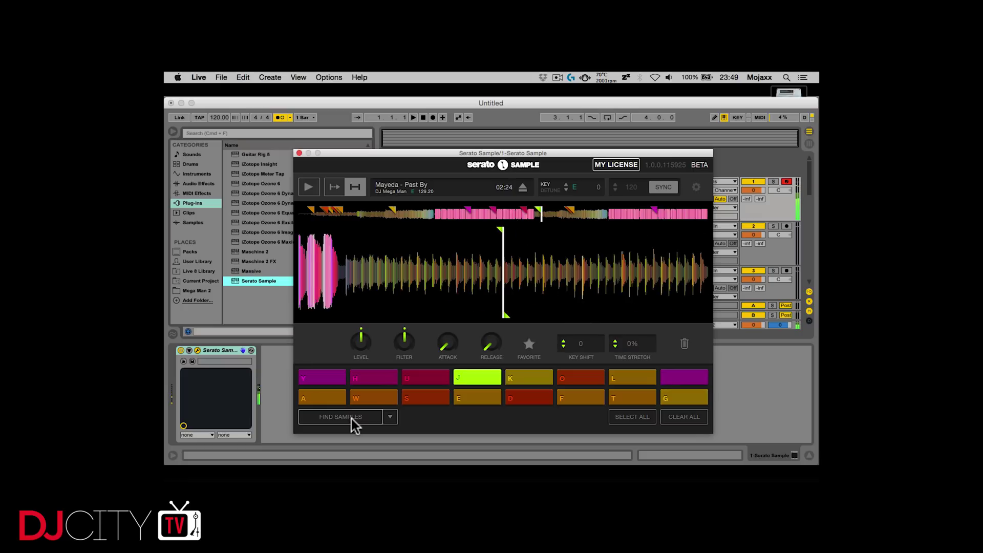
key("s")
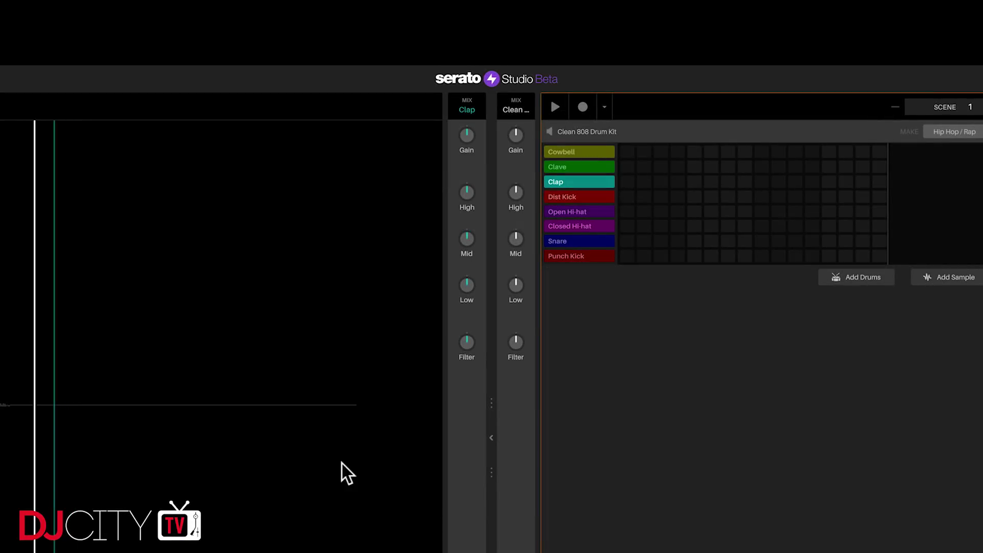
Lower the Clap channel's Low EQ knob to -5.42 dB
left_click_drag(467, 290, 467, 307)
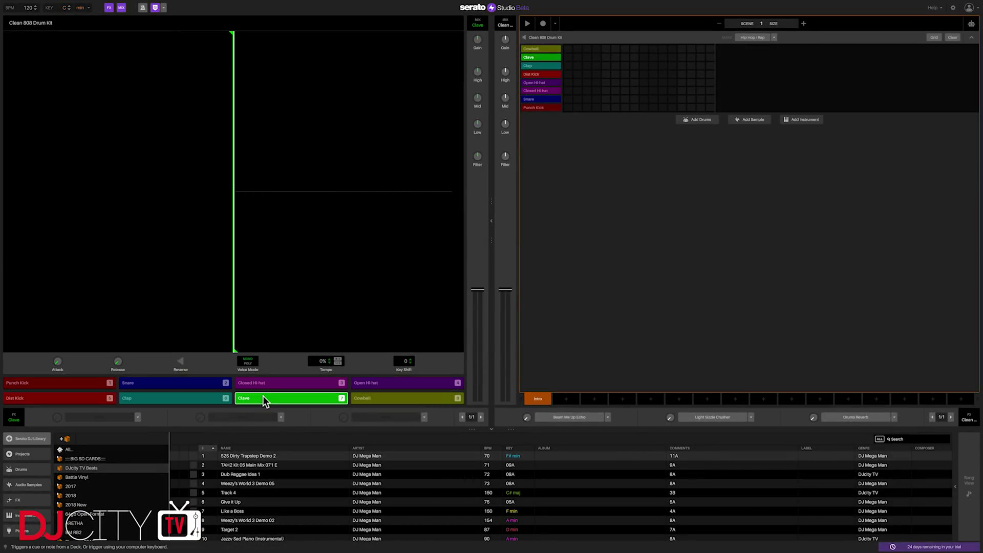
Audition the Closed Hi-hat, Snare, Punch Kick and Dist Kick pads
left_click(265, 385)
left_click(198, 385)
left_click(100, 382)
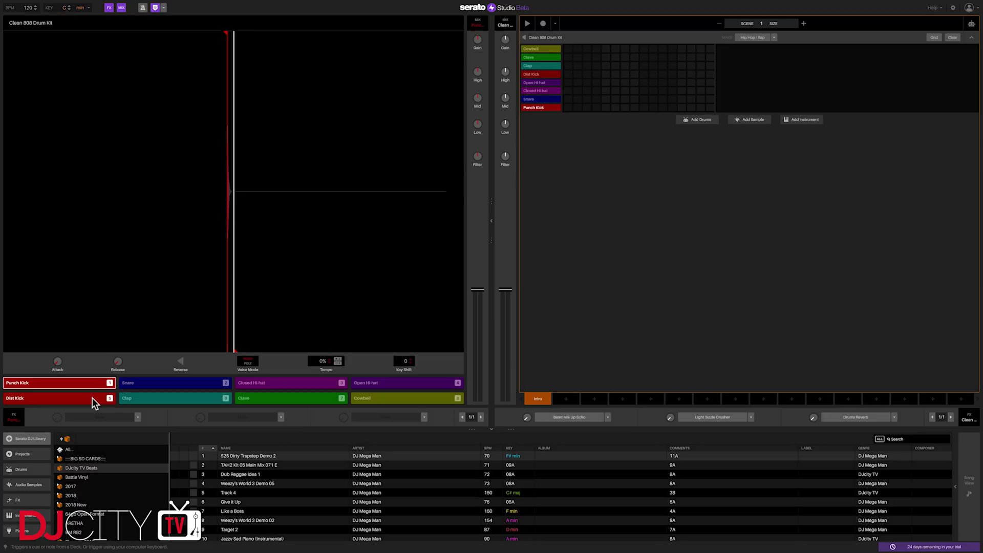
left_click(92, 398)
left_click(88, 394)
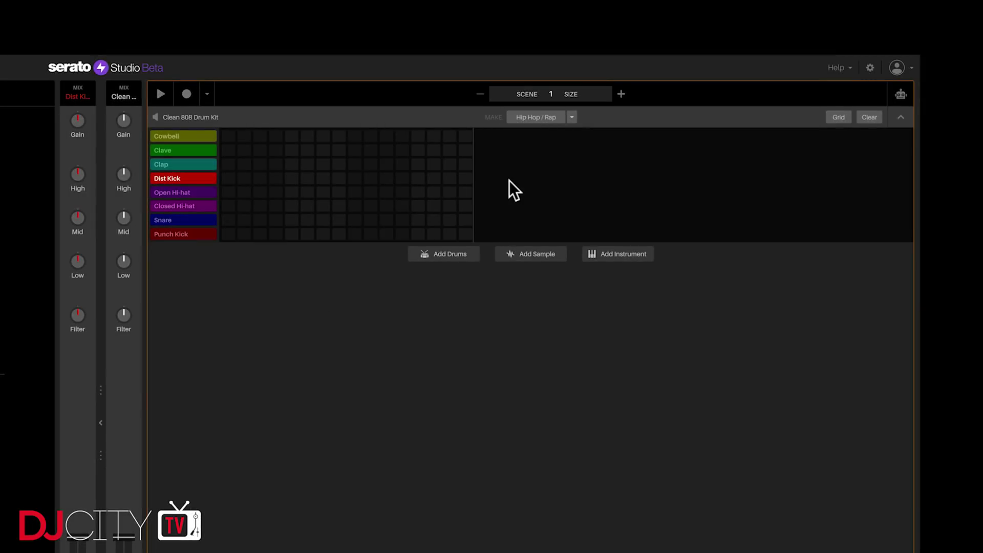
Generate a Hip Hop / Rap drum pattern for the Clean 808 Drum Kit with MAKE
left_click(207, 122)
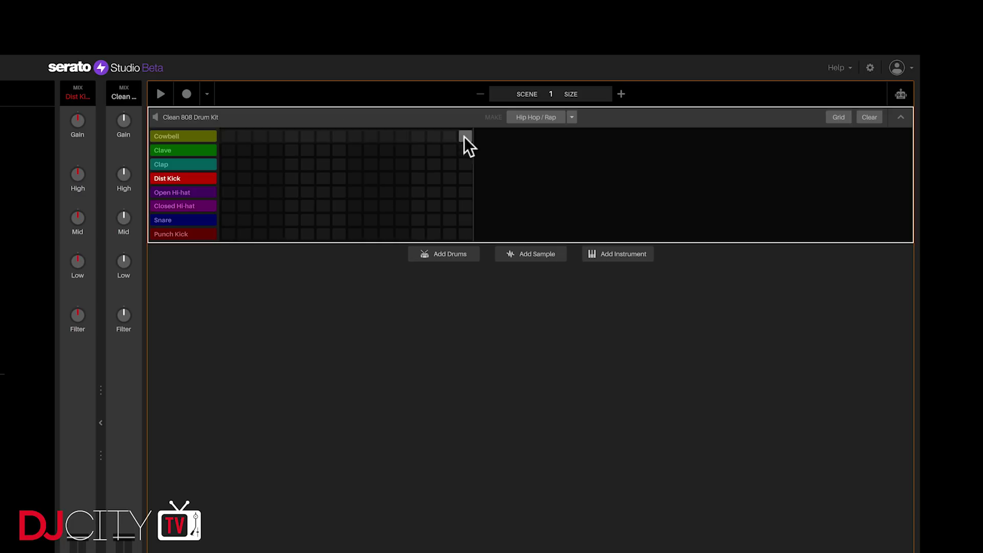
left_click(571, 118)
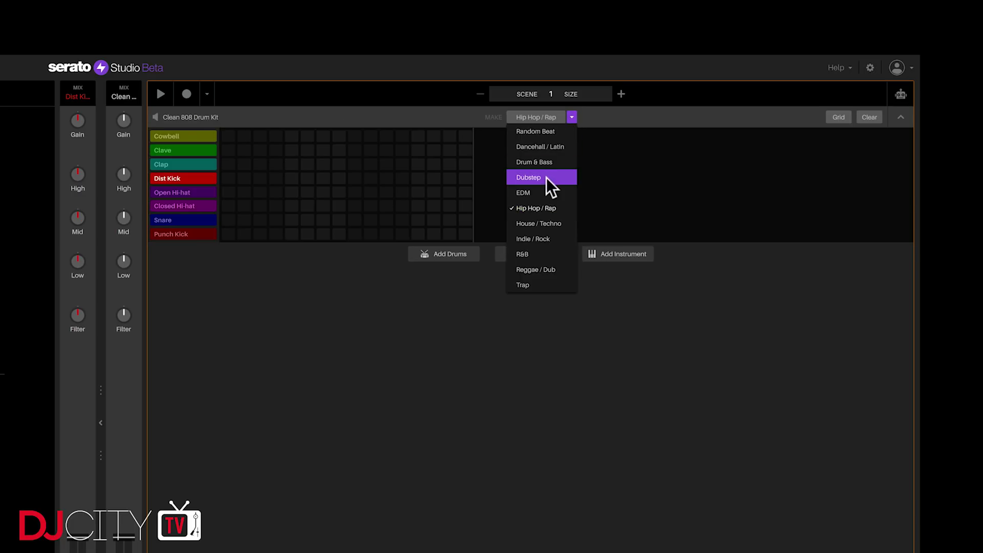
left_click(547, 223)
left_click(572, 117)
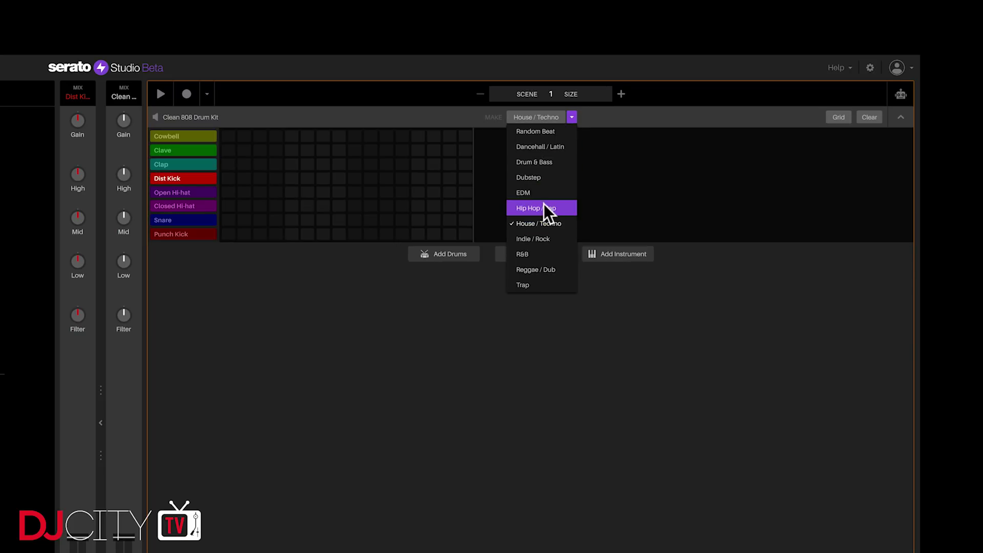
left_click(546, 209)
left_click(536, 117)
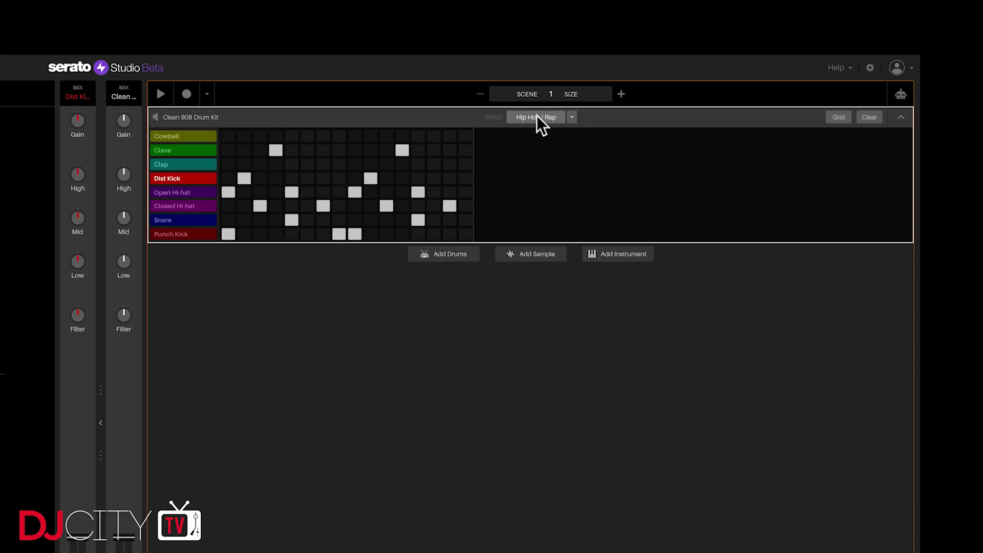
Play the pattern and double the Clap row's step resolution
key("space")
left_click(836, 117)
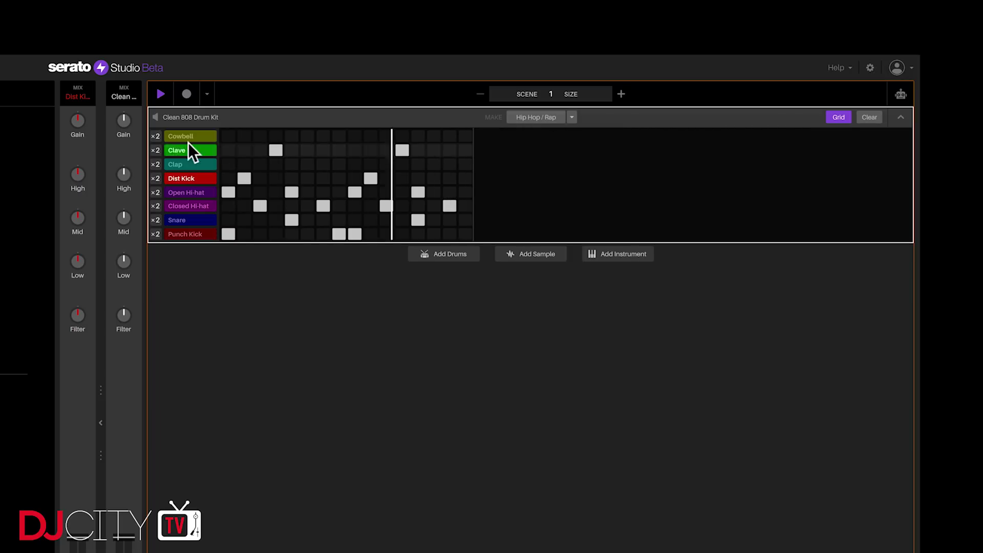
left_click(155, 165)
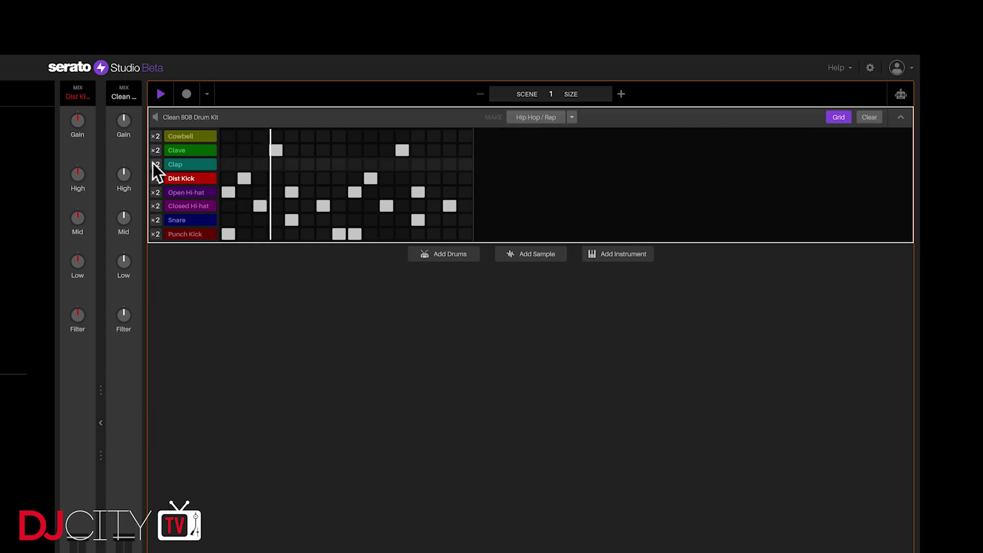
Extend the scene to bars 1-2, regenerate the Hip Hop beat, and collapse the step grid
left_click(623, 93)
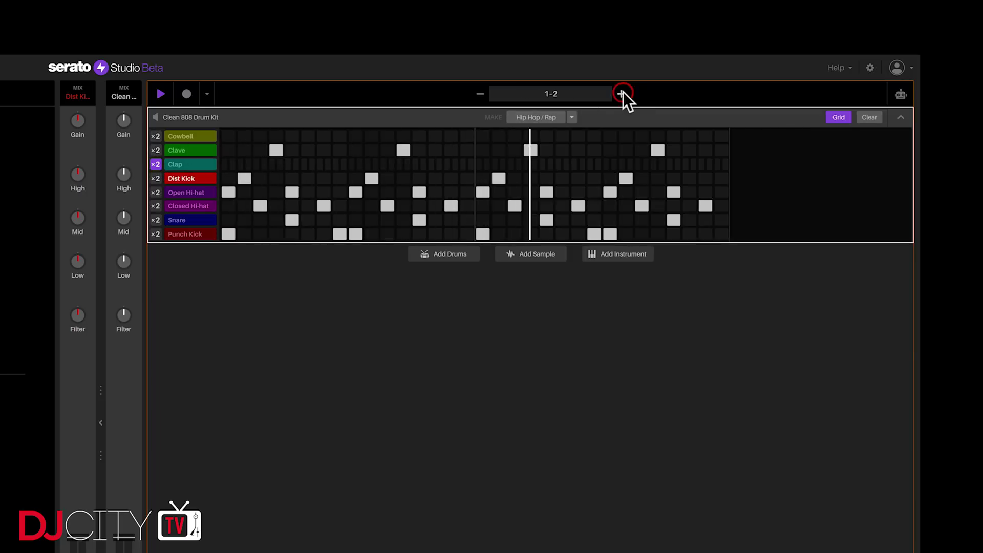
left_click(547, 118)
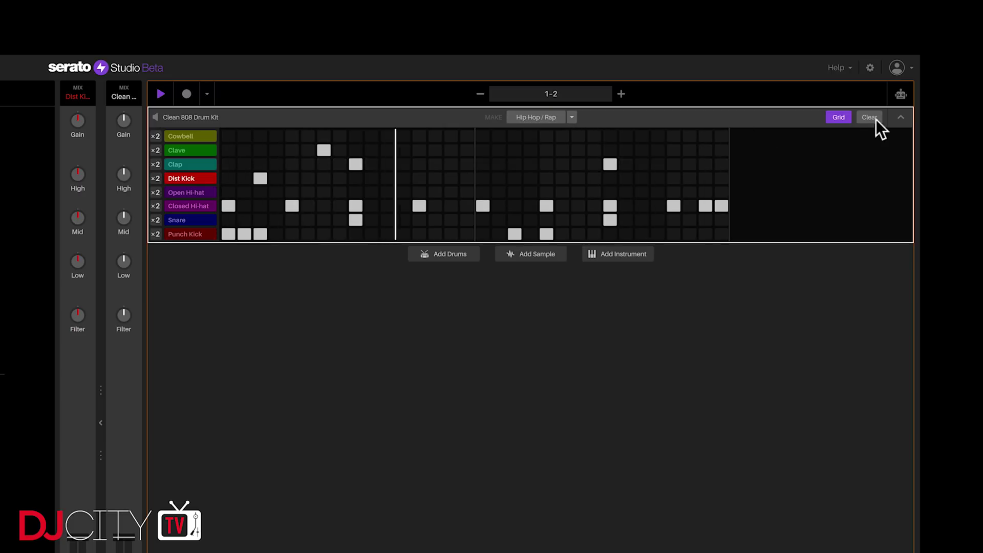
left_click(900, 116)
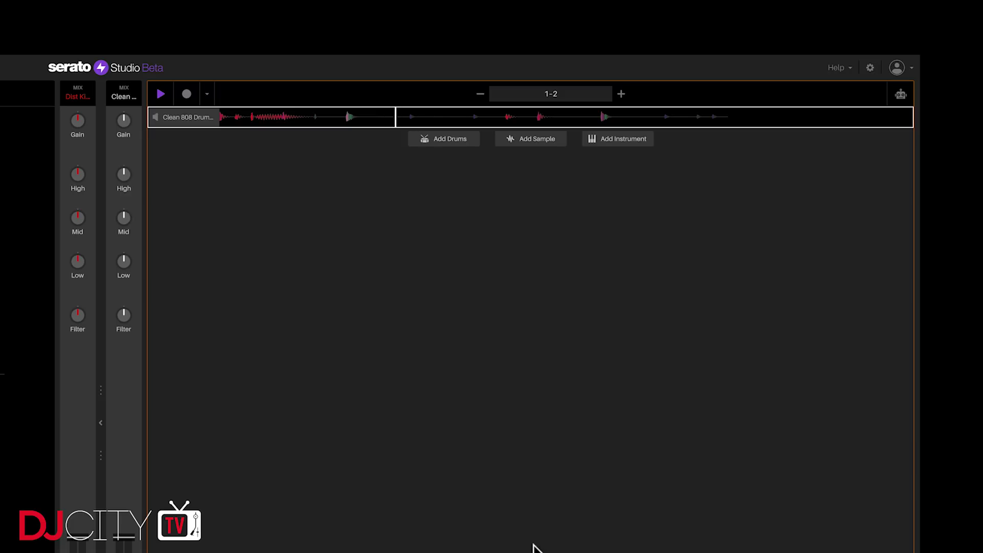
Add an empty Sample 1 track, set the key mode to major, and list All Sample Loops
left_click(530, 141)
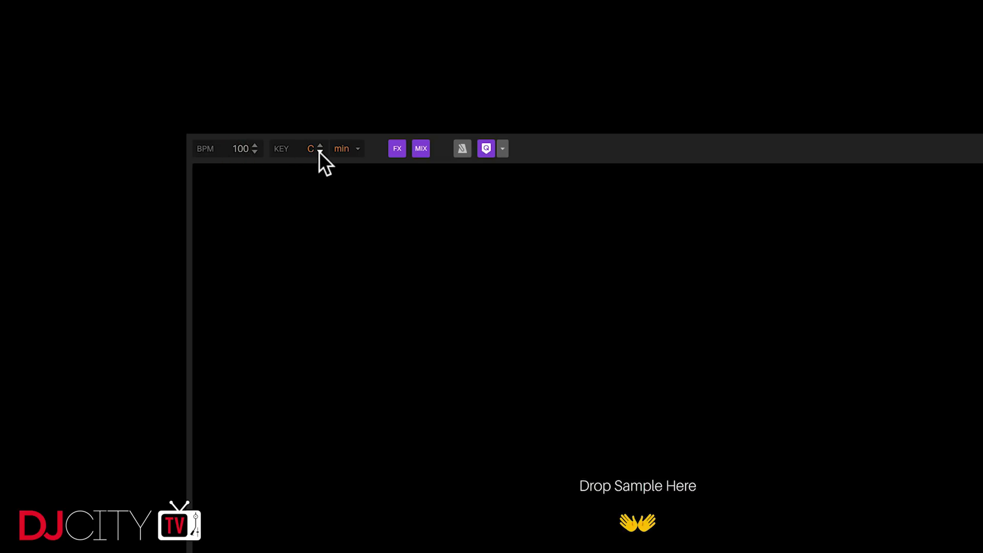
left_click(352, 147)
left_click(352, 165)
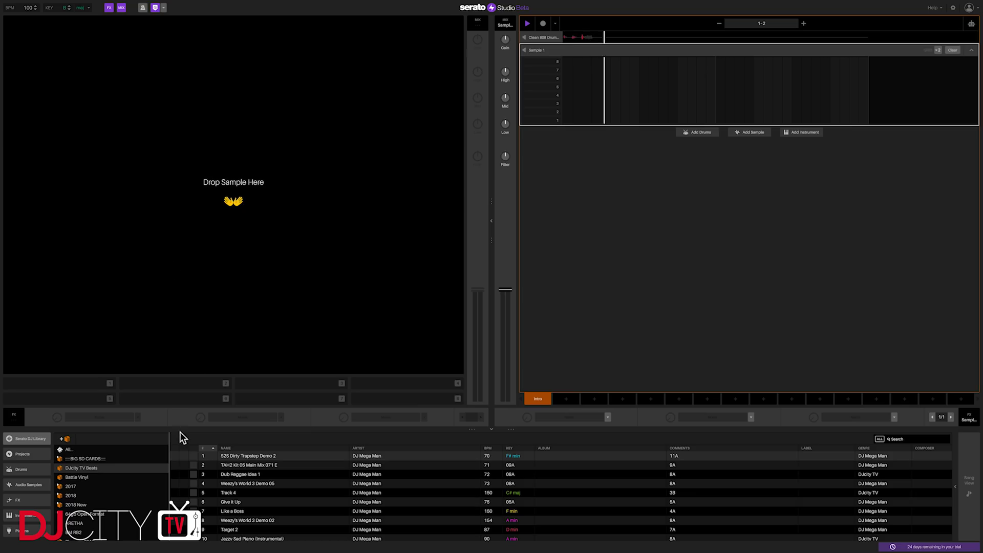
left_click(20, 484)
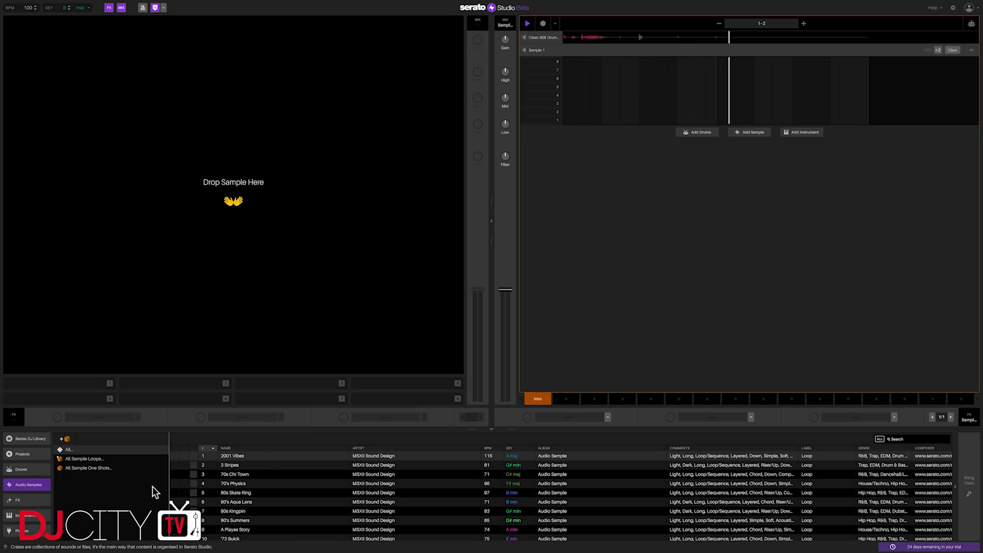
left_click(86, 459)
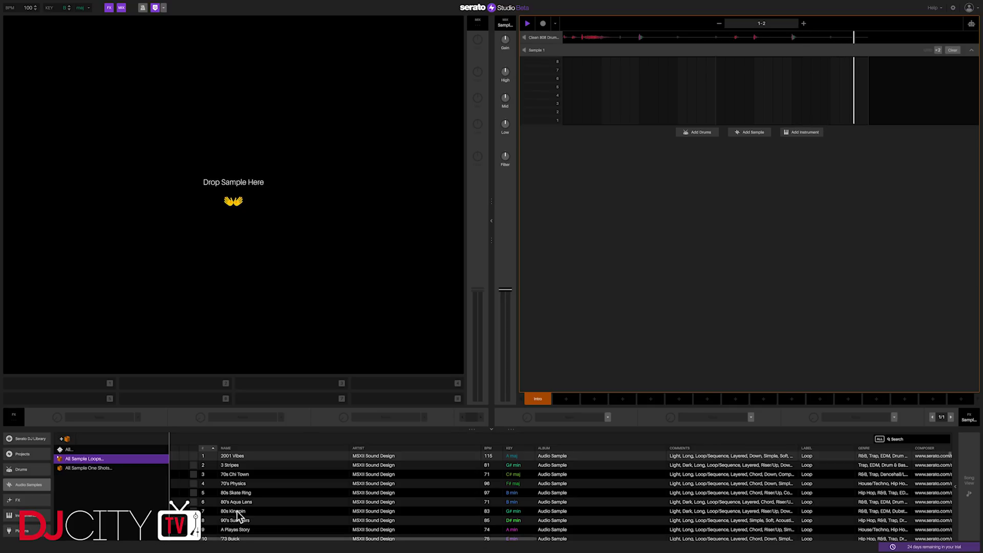
Load 80s Kingpin onto the sample deck, audition pads 1 and 2, and lower the key to F#
left_click_drag(237, 511, 261, 222)
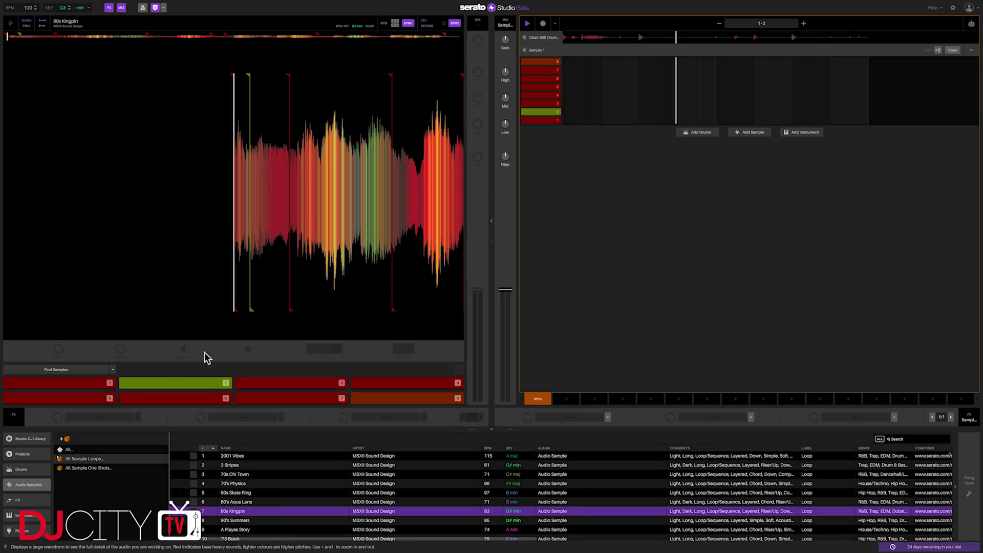
key("1")
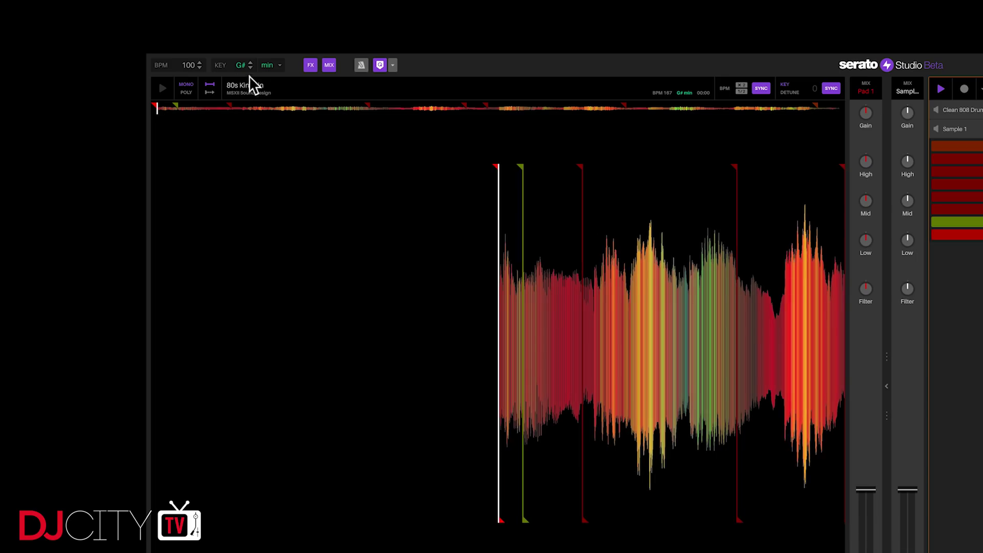
key("2")
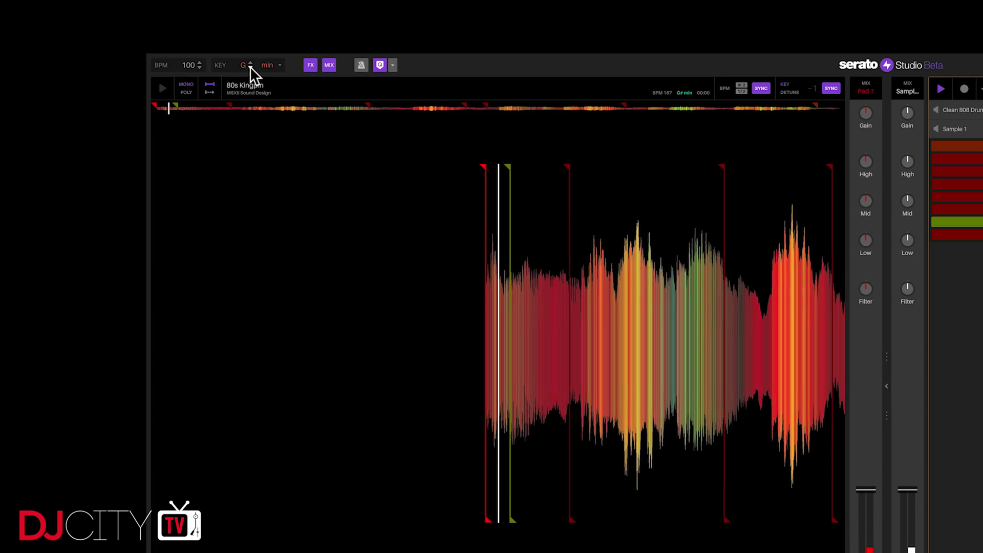
key("1")
left_click(250, 67)
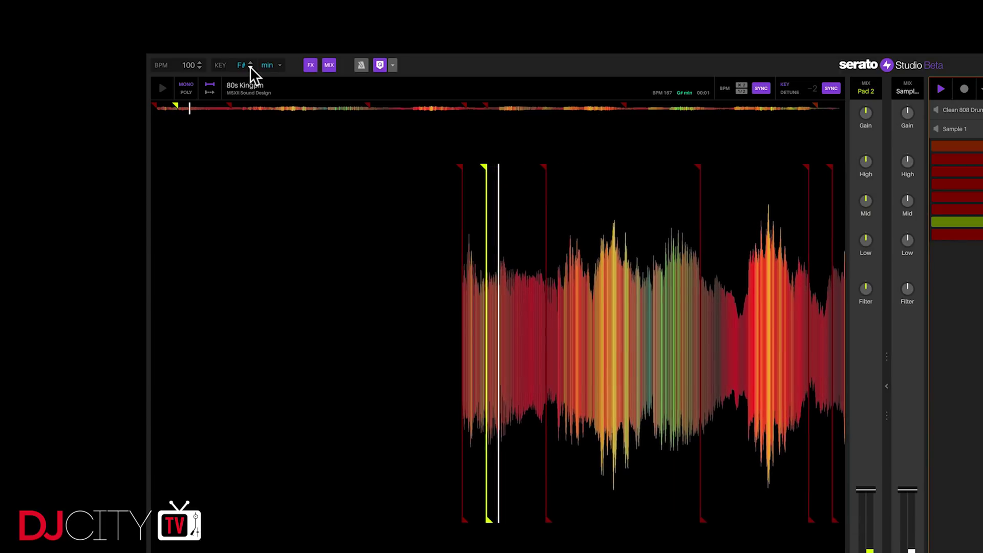
key("1")
key("1")
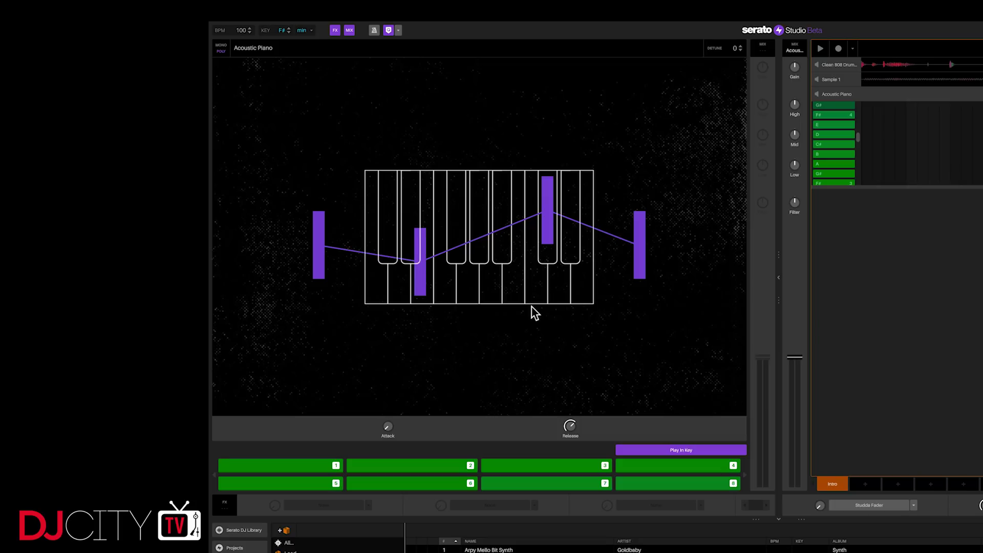
Toggle Play In Key off and on, then play piano notes F#, A, B, C#, E, D and upper F#
left_click(679, 448)
left_click(679, 448)
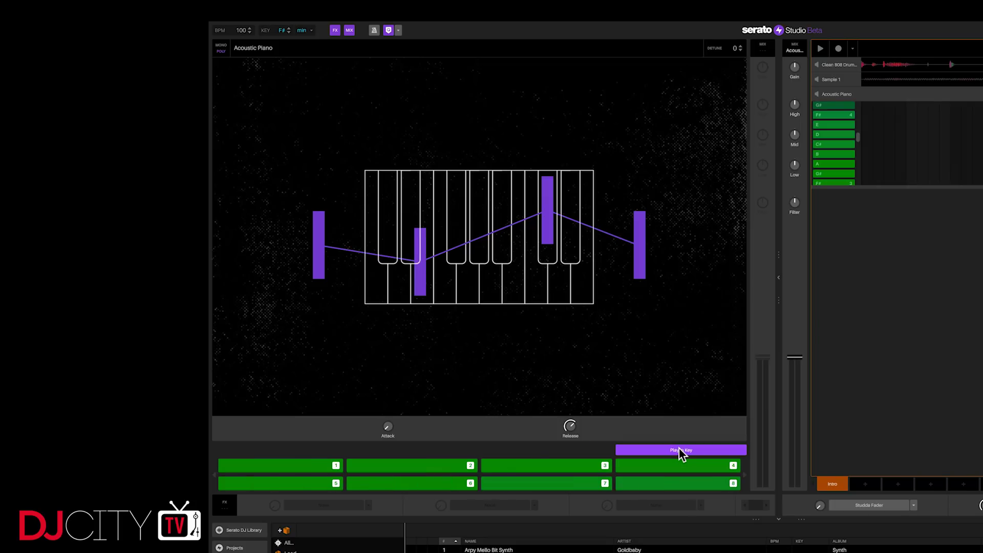
key("1")
key("3")
key("4")
key("5")
key("7")
key("1")
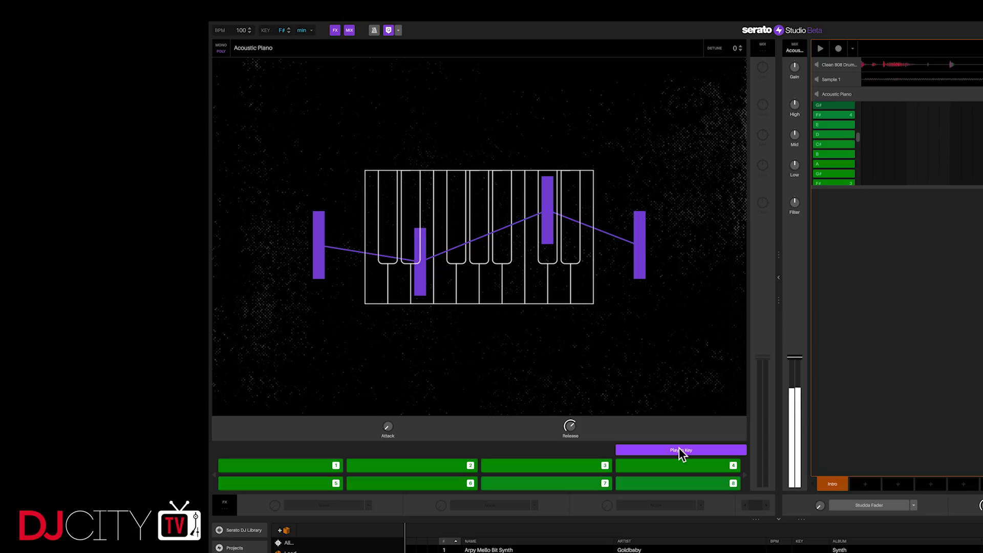
key("4")
key("6")
key("8")
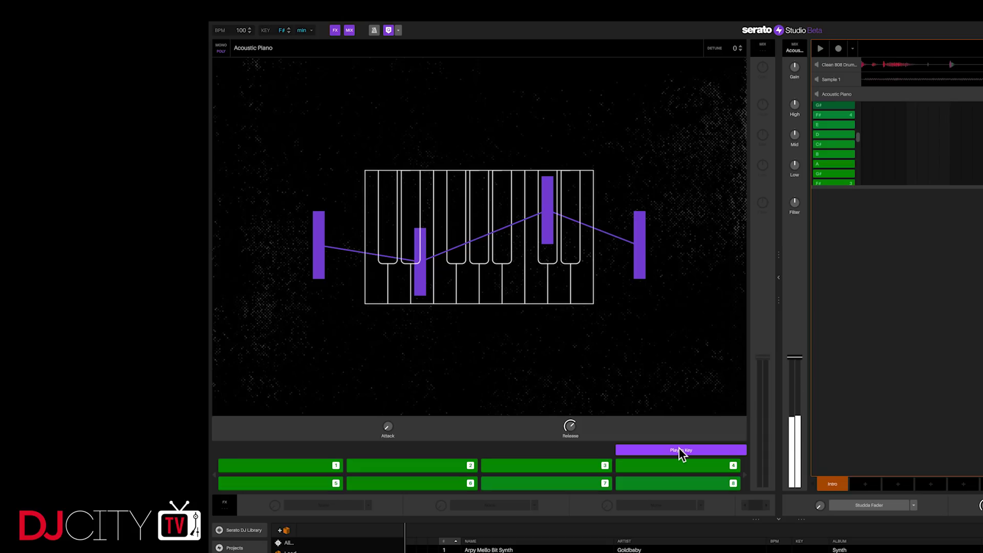
Lower the project key root to F and set the scale to minor
left_click(290, 31)
key("1")
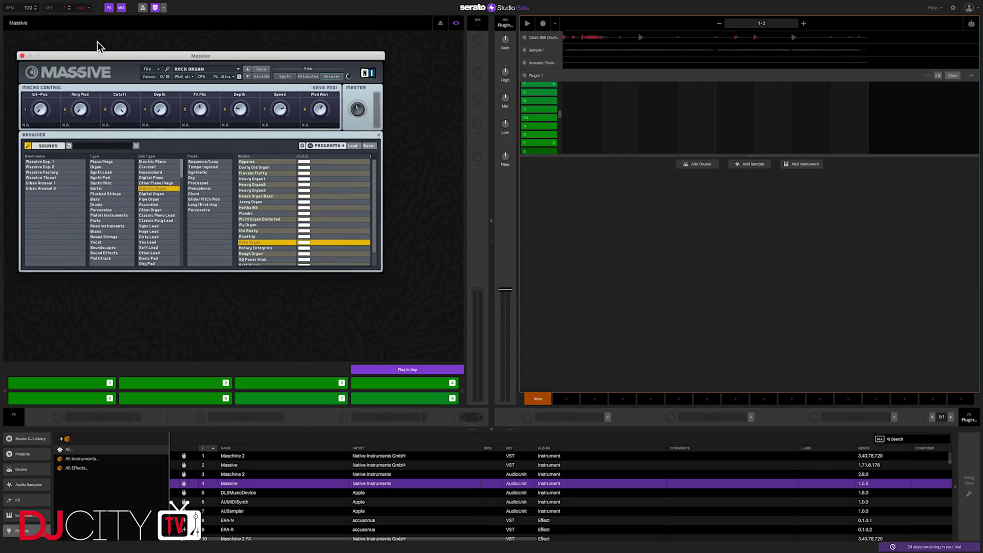
left_click(89, 7)
left_click(88, 22)
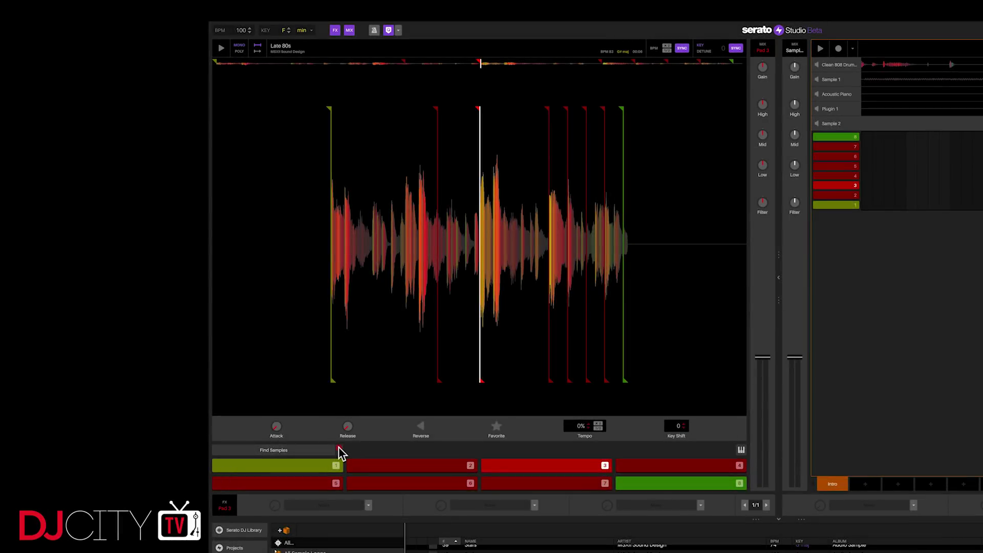
Check the pad slicing modes without changing them and audition the Late 80s sample
left_click(339, 450)
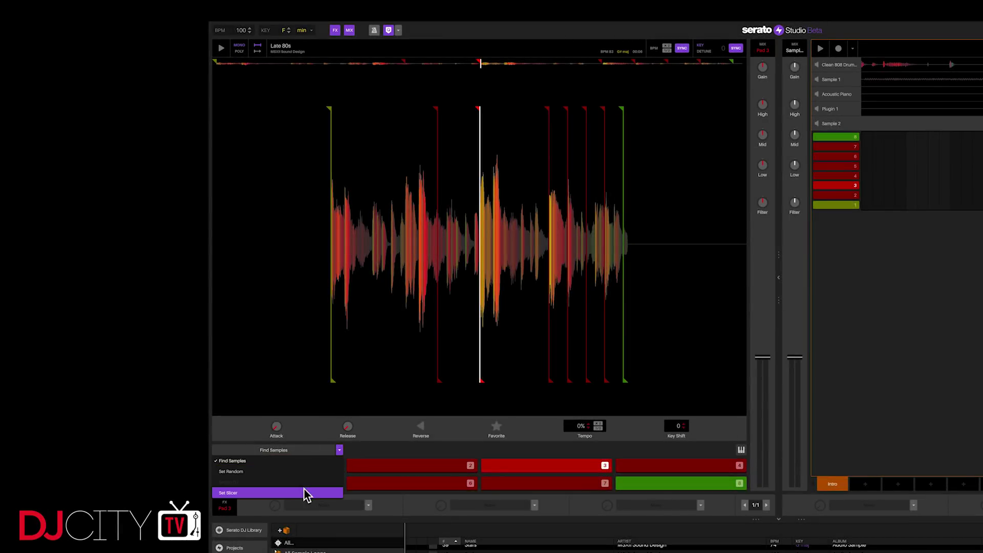
left_click(342, 446)
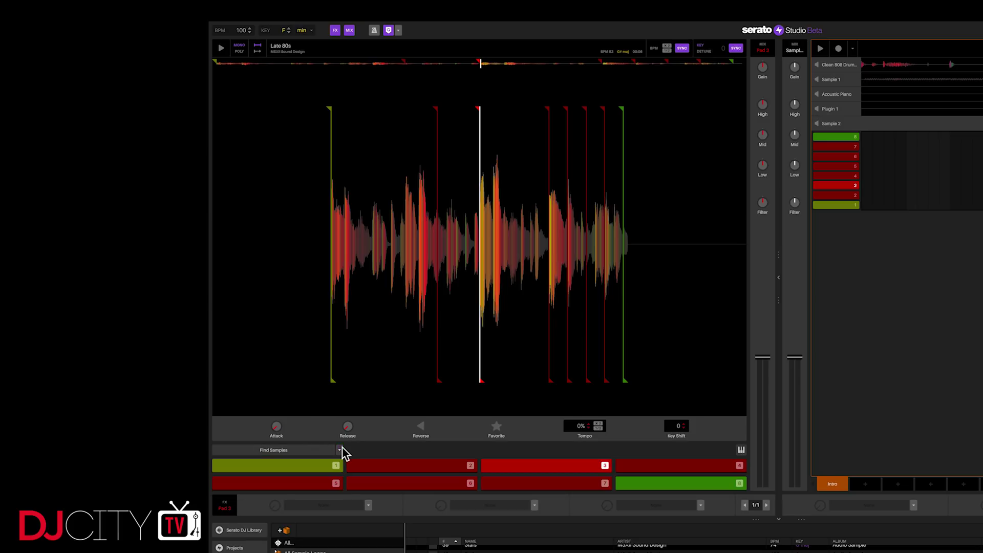
key("space")
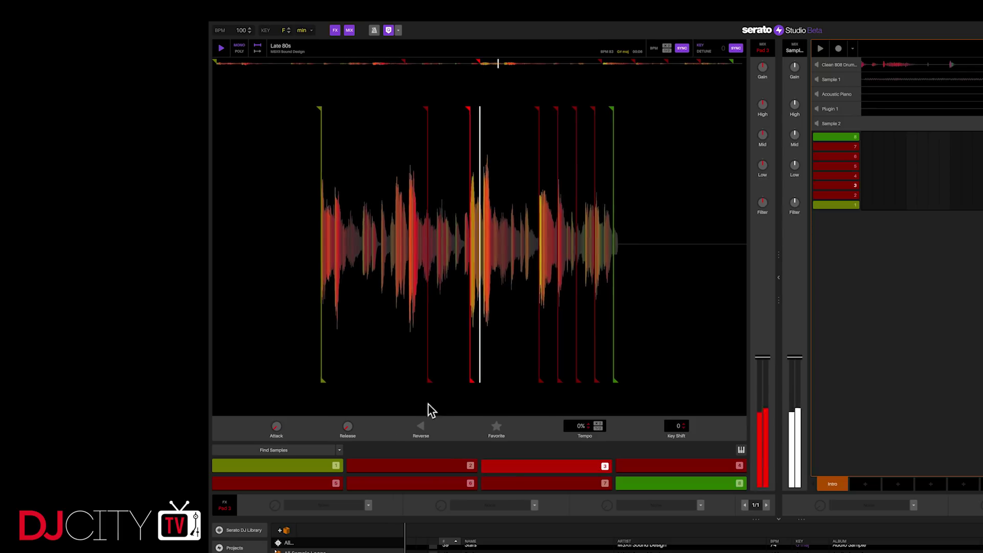
key("space")
Lengthen the sample release to about 37 ms and make the pads play in key
left_click_drag(347, 430, 344, 430)
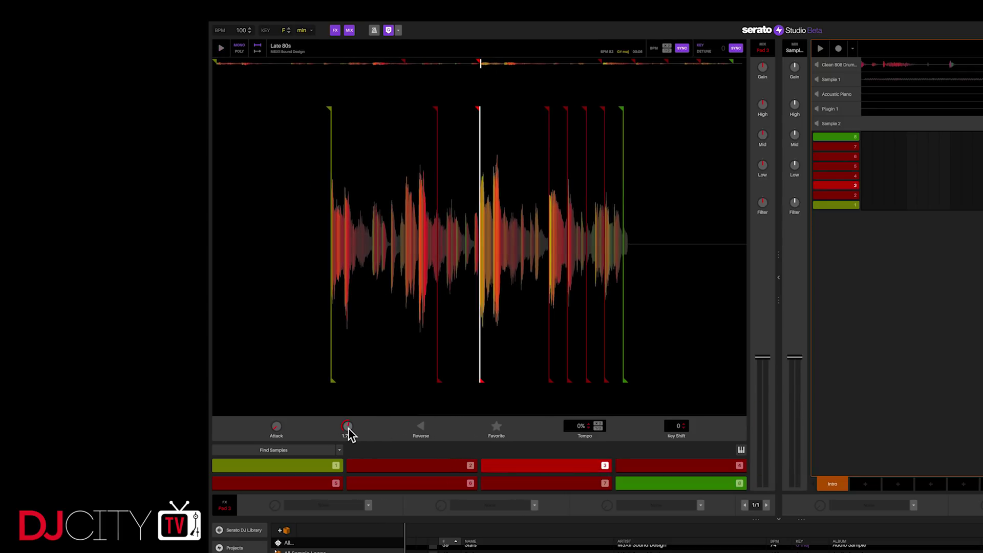
key("space")
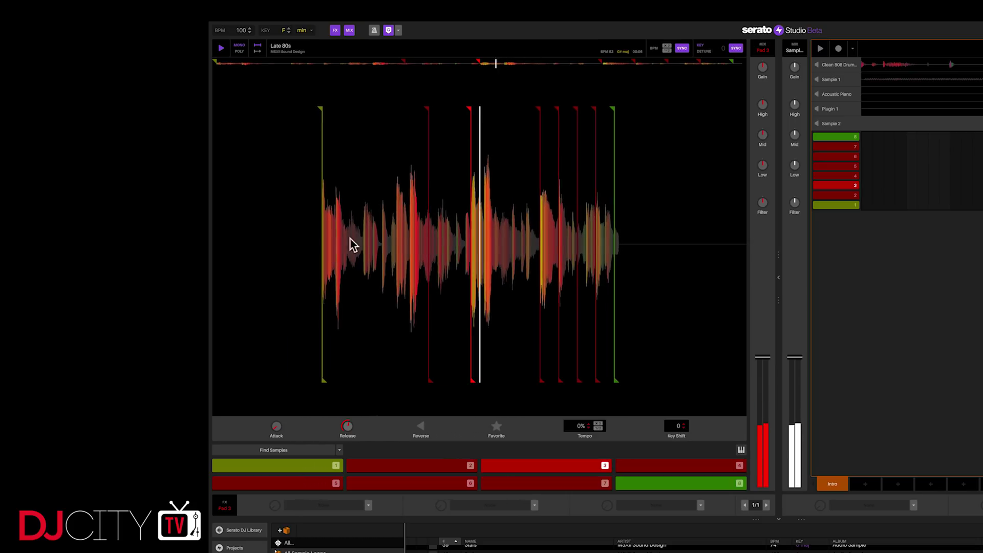
key("space")
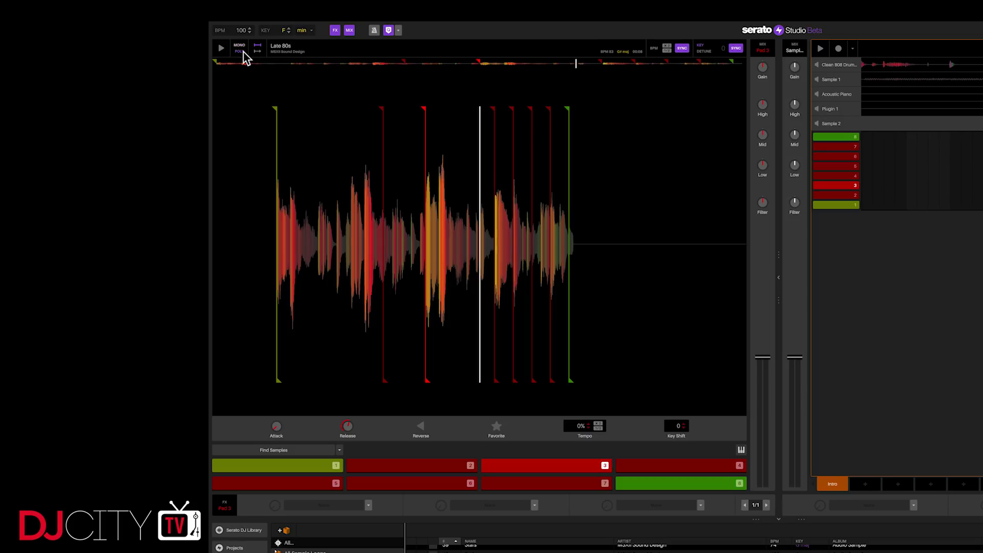
left_click(741, 450)
key("space")
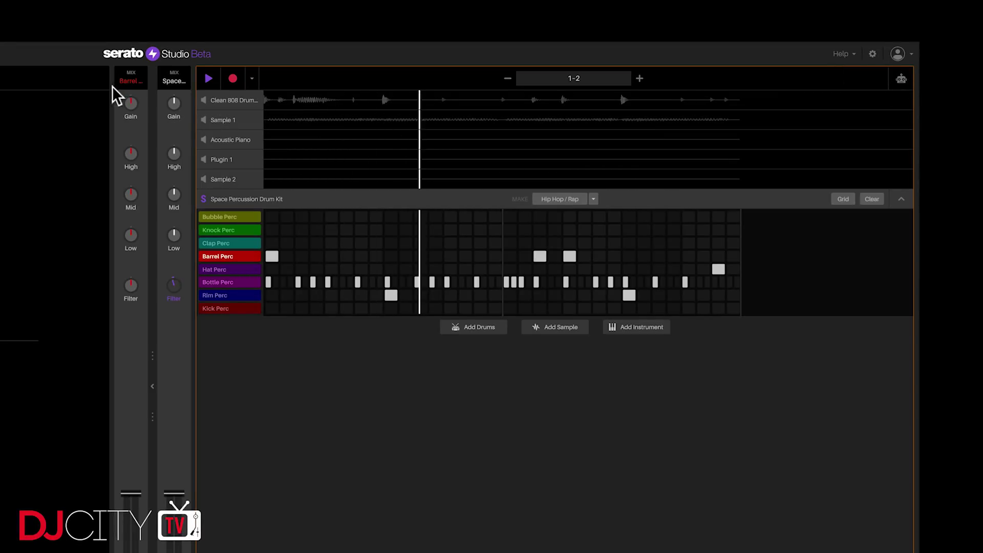
Automate Filter on the whole Space Percussion Drum Kit and draw a rising-and-falling sweep
left_click(232, 78)
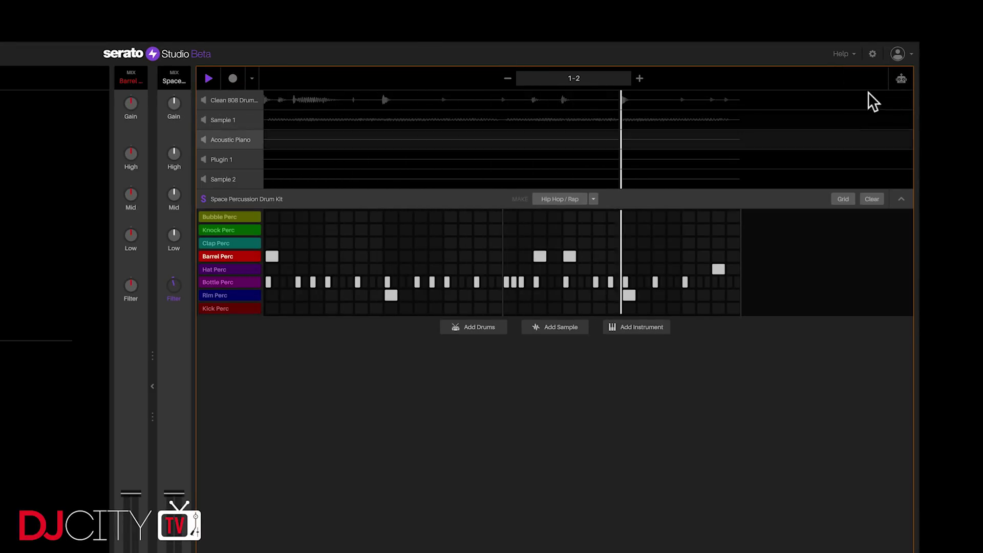
left_click(901, 79)
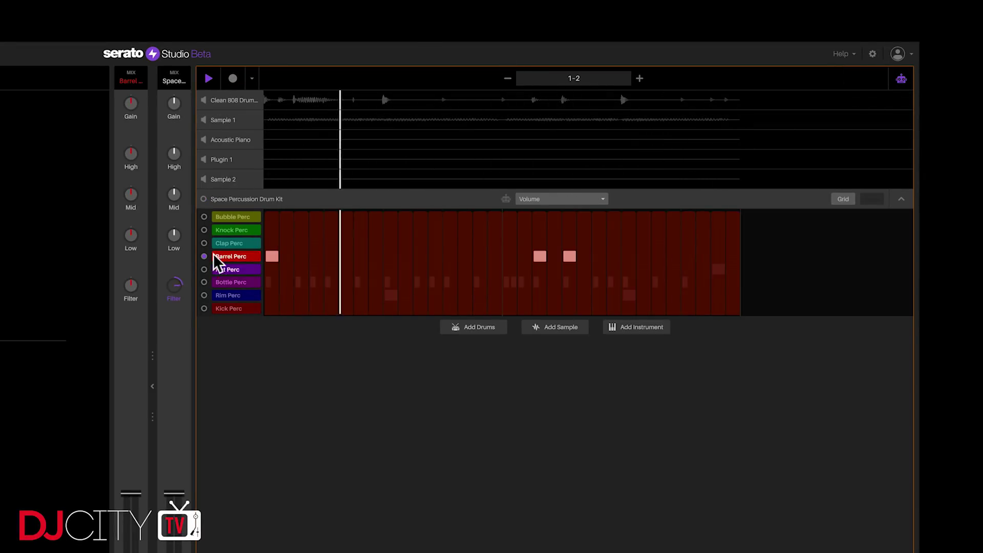
left_click(219, 201)
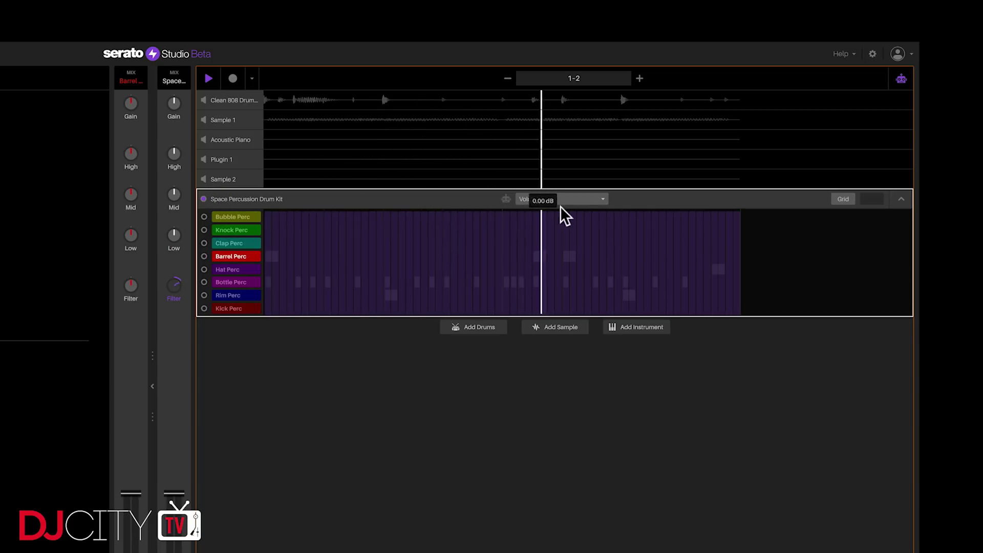
left_click(601, 200)
left_click(553, 271)
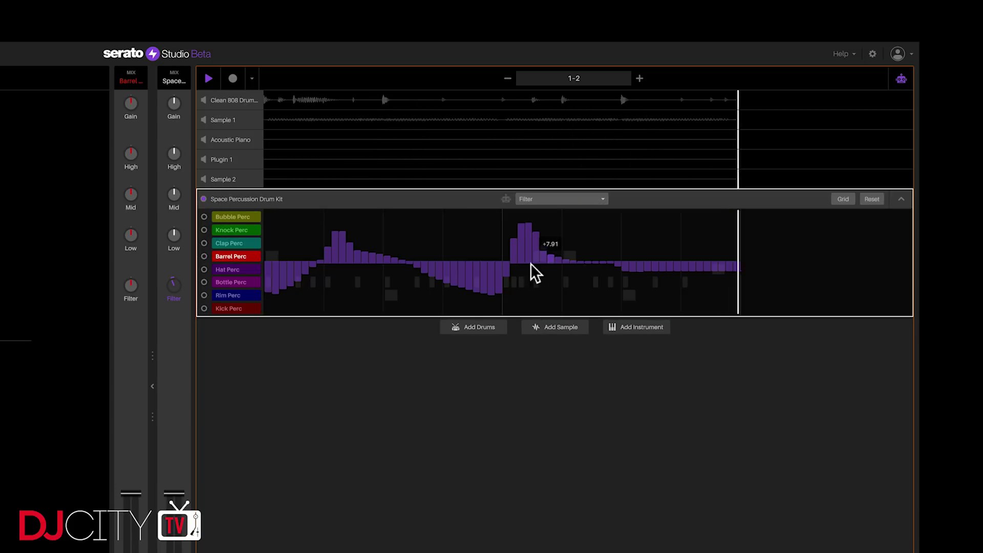
mouse_move(721, 284)
left_mouse_down()
mouse_move(717, 292)
mouse_move(744, 263)
mouse_move(733, 276)
mouse_move(644, 274)
left_mouse_up()
Browse the All Drum One Shots list in the library
scroll(460, 301, "down", 5)
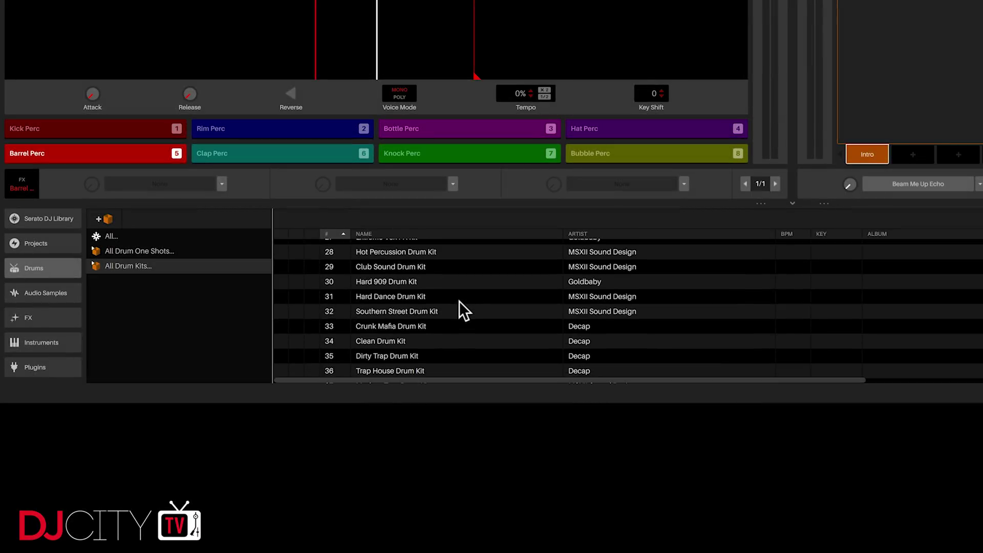
scroll(457, 303, "down", 3)
left_click(141, 252)
scroll(442, 292, "down", 20)
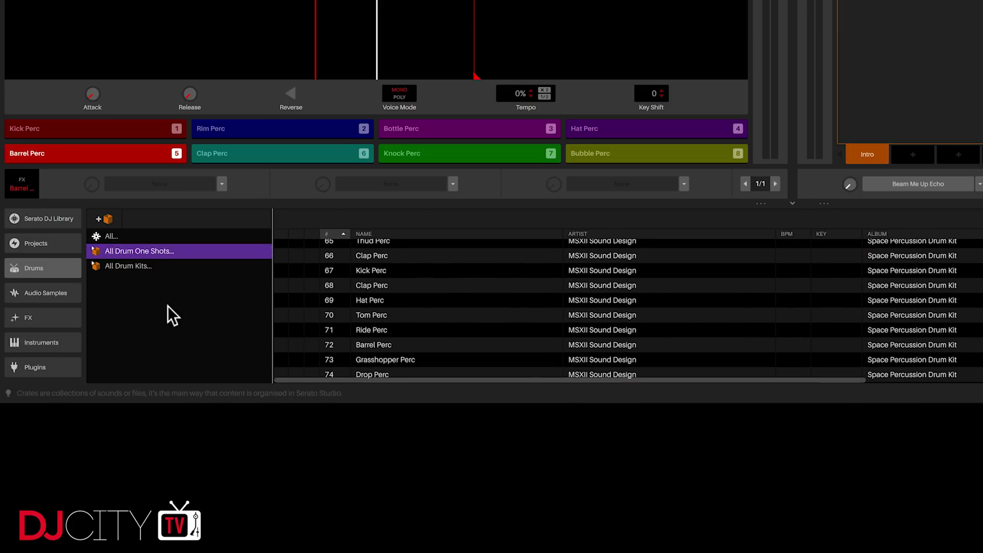
Switch to Audio Samples and look through the All Sample Loops crate
left_click(77, 296)
scroll(456, 315, "down", 20)
scroll(457, 314, "down", 2)
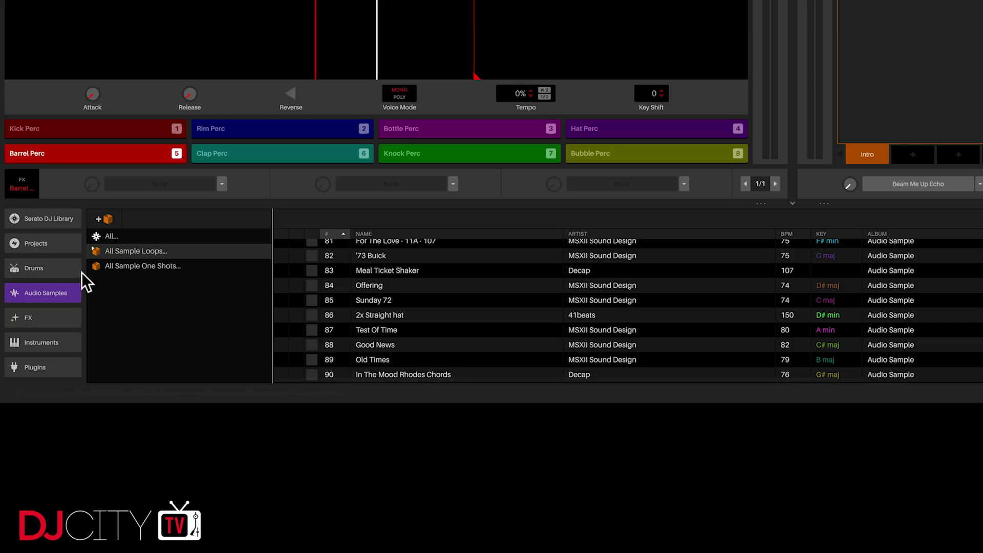
left_click(92, 250)
scroll(206, 293, "down", 3)
scroll(206, 293, "up", 3)
Show and scroll through the Serato DJ Library tracks
scroll(206, 293, "down", 3)
scroll(355, 293, "down", 3)
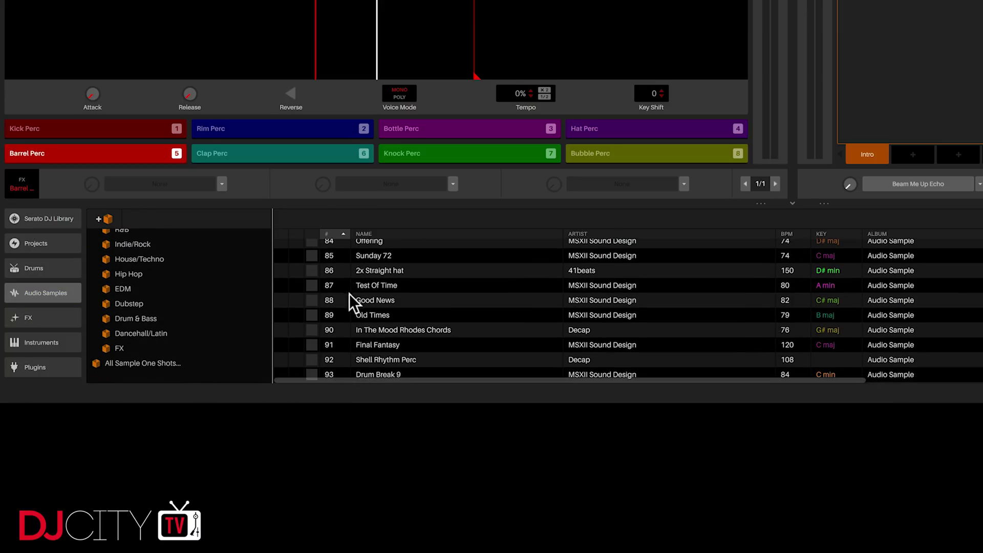
left_click(58, 219)
scroll(405, 284, "down", 15)
scroll(405, 284, "down", 3)
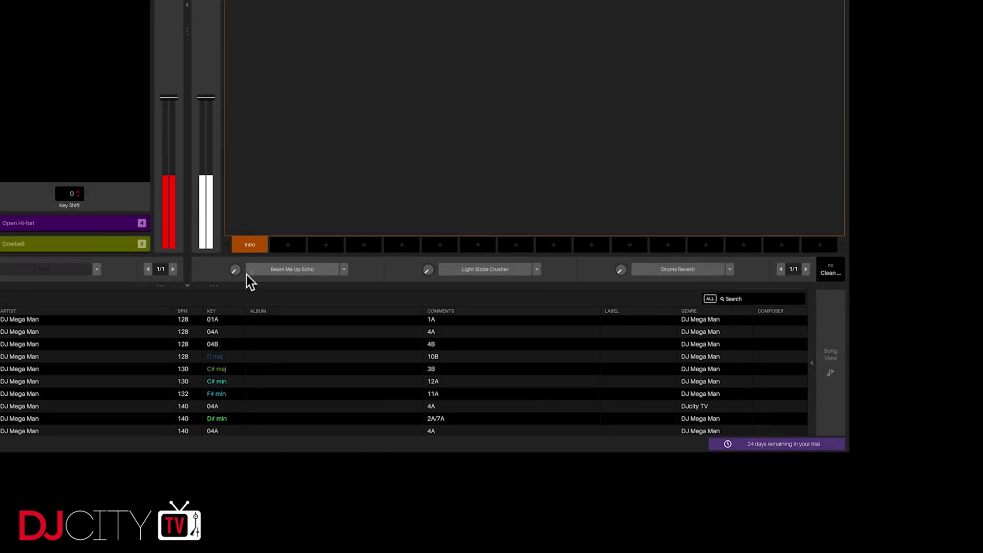
Switch on Beam Me Up Echo and Drums Reverb, nudging the Light Sizzle Crusher amount up
left_click(890, 184)
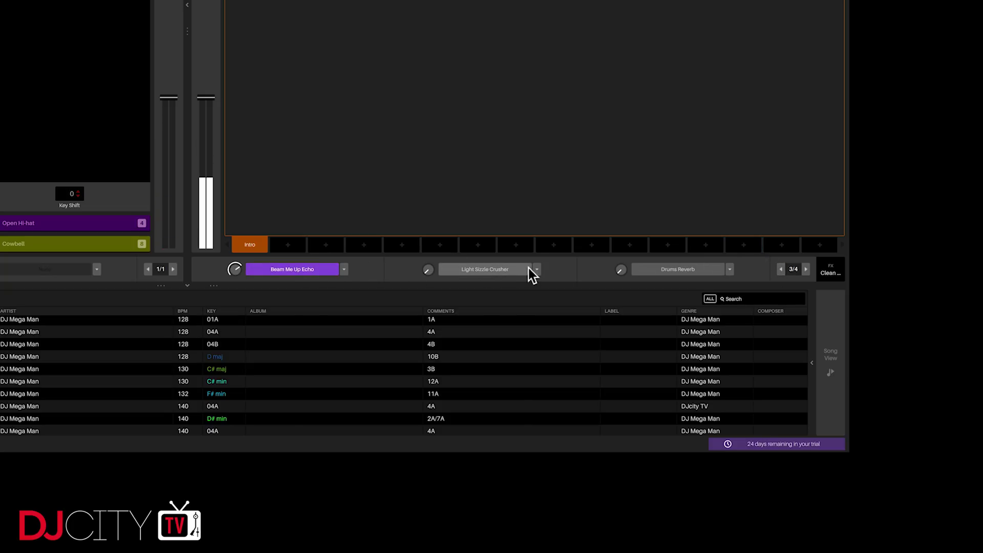
left_click_drag(423, 273, 422, 271)
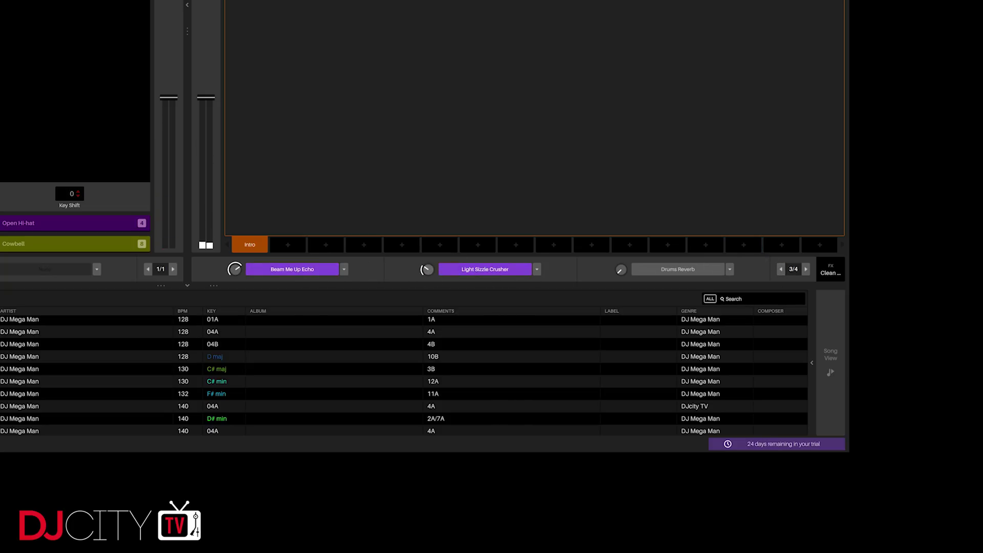
left_click(645, 268)
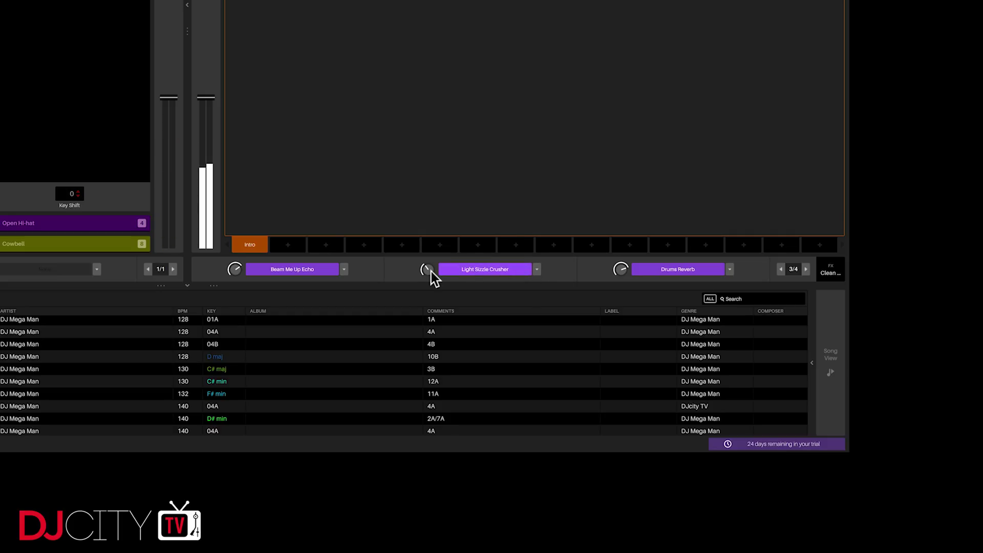
Turn Light Sizzle Crusher down, then swap that effect slot to Wavey LPF
left_click_drag(426, 271, 426, 287)
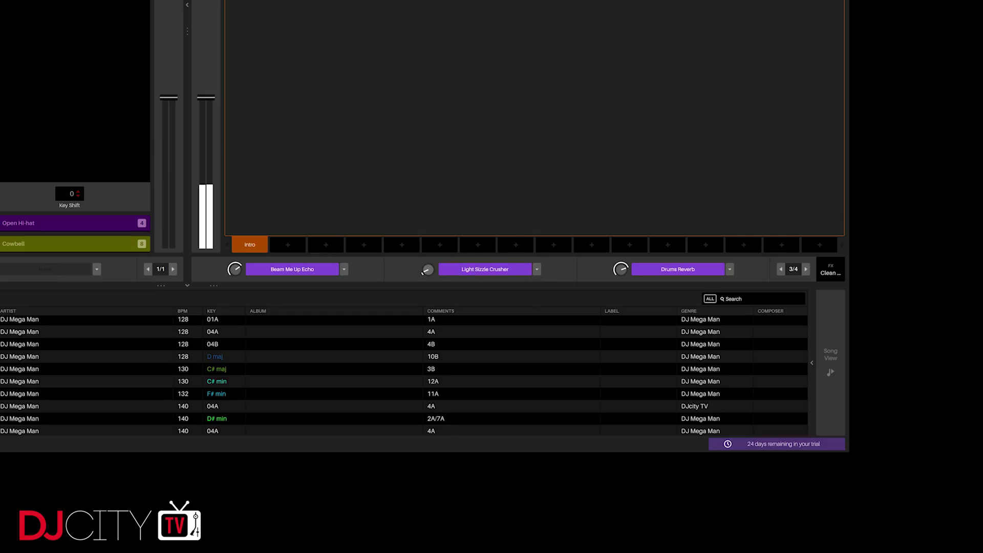
left_click(537, 270)
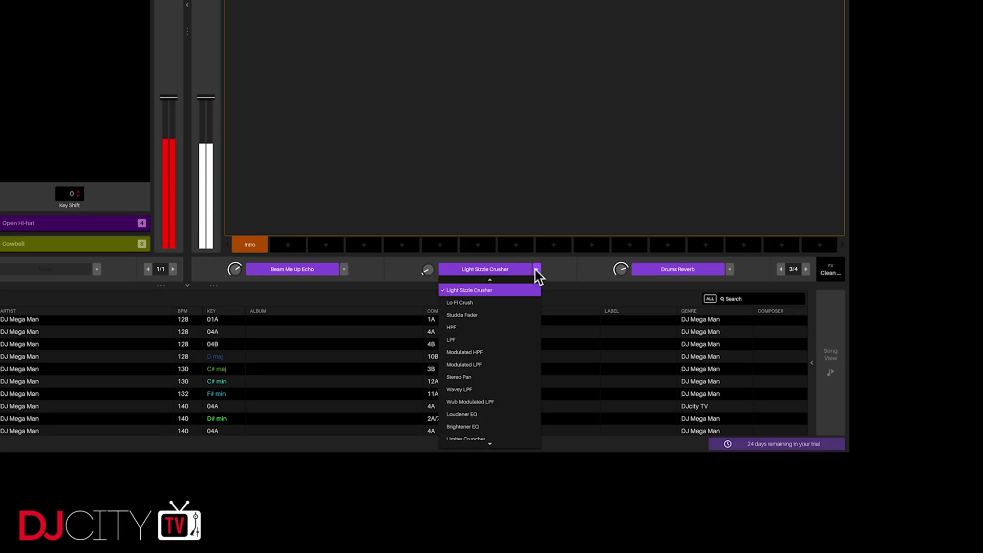
left_click(464, 390)
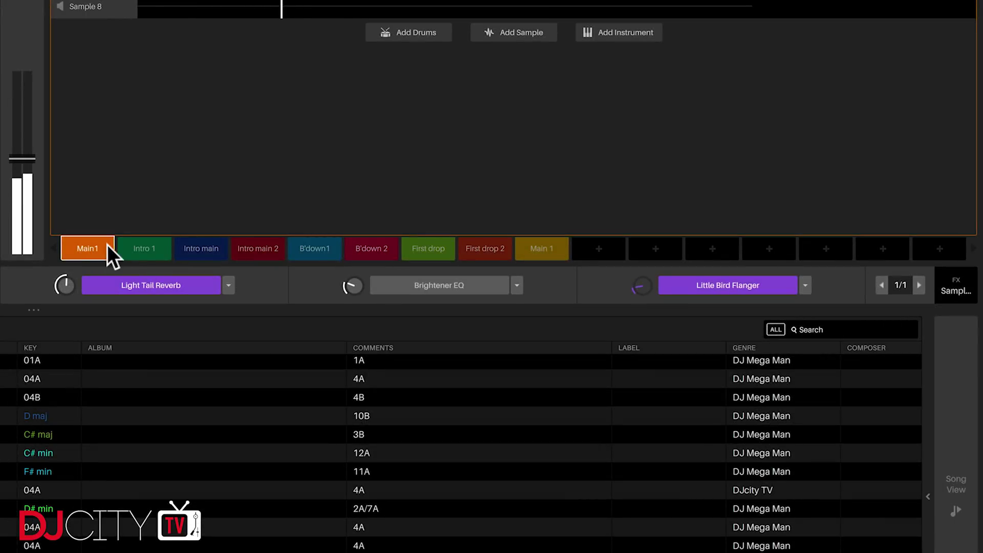
Trigger Intro 1, append First drop, First drop 2 and two Main 1 scenes, then play from about 1:28
left_click(152, 248)
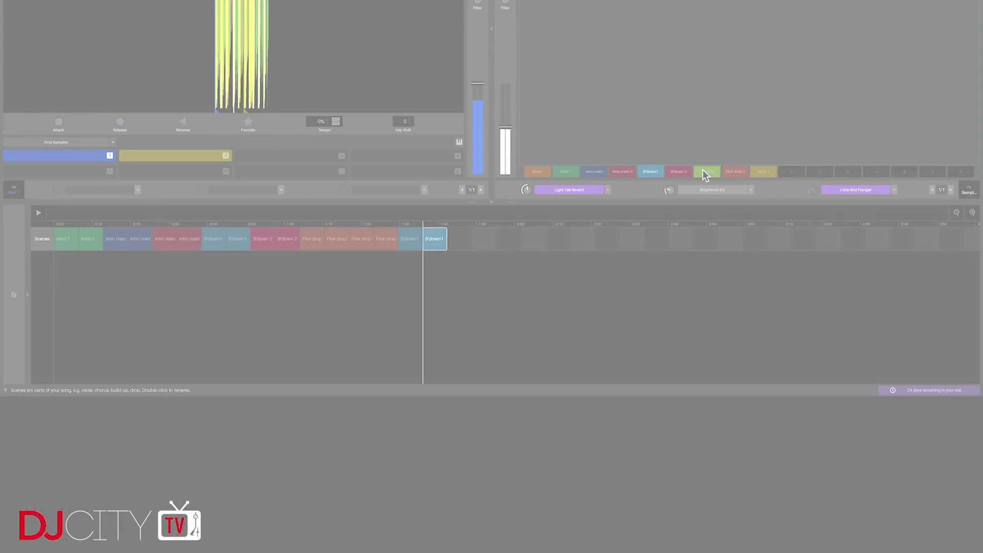
left_click_drag(702, 170, 450, 239)
left_click_drag(733, 170, 474, 238)
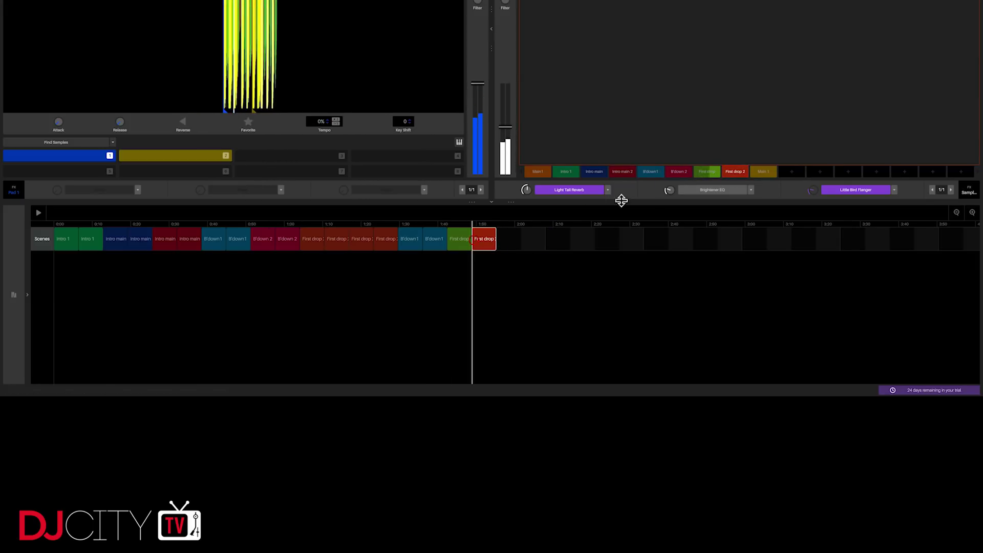
left_click_drag(763, 172, 498, 238)
left_click_drag(767, 168, 523, 239)
left_click(397, 222)
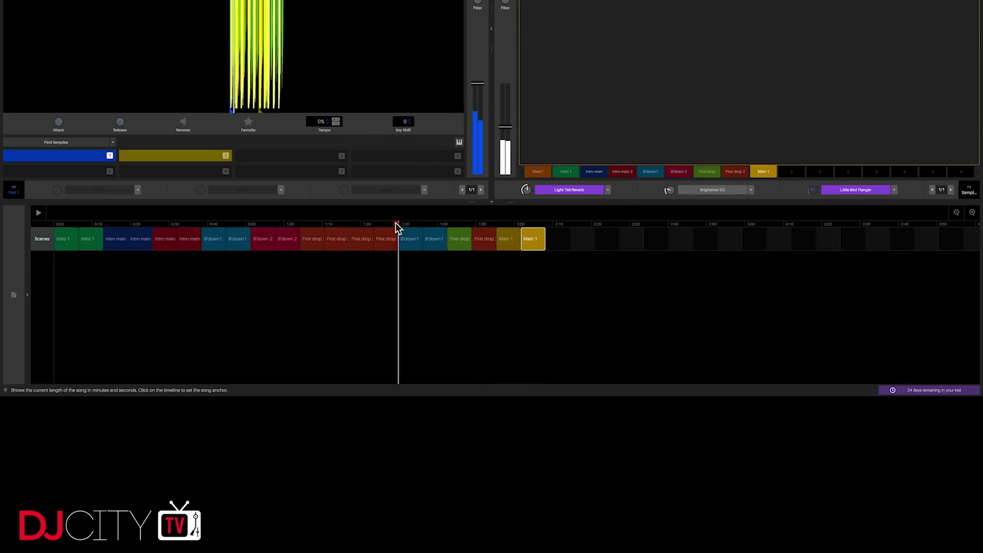
left_click(38, 214)
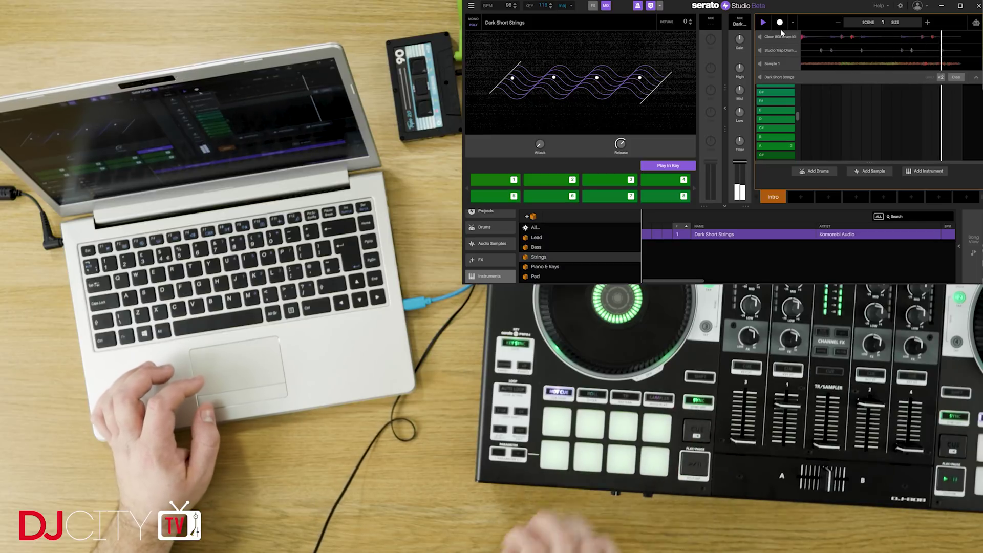
Arm recording to capture a live part from the controller
left_click(780, 24)
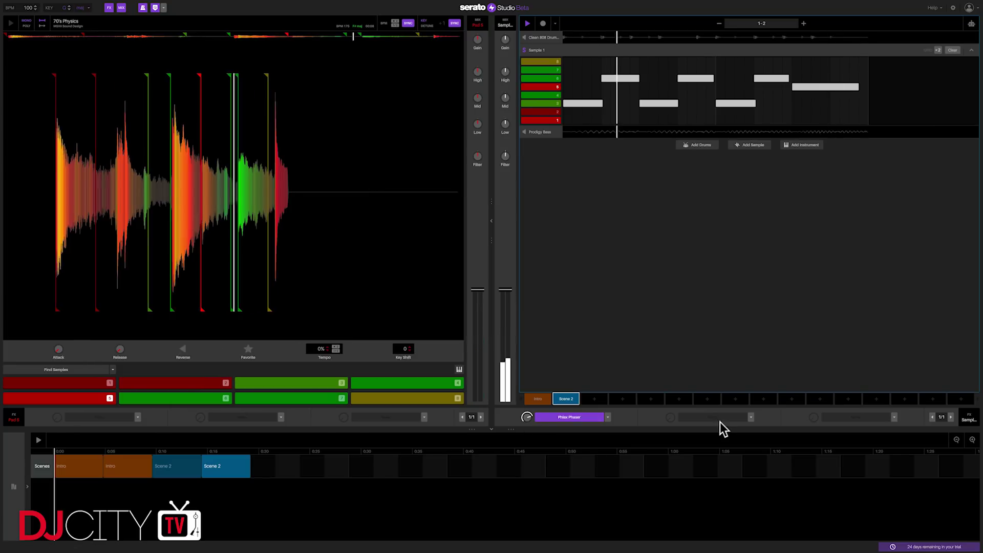
Load Dry Reverb into the second FX slot beside Phlex Phaser and enable it
left_click(751, 417)
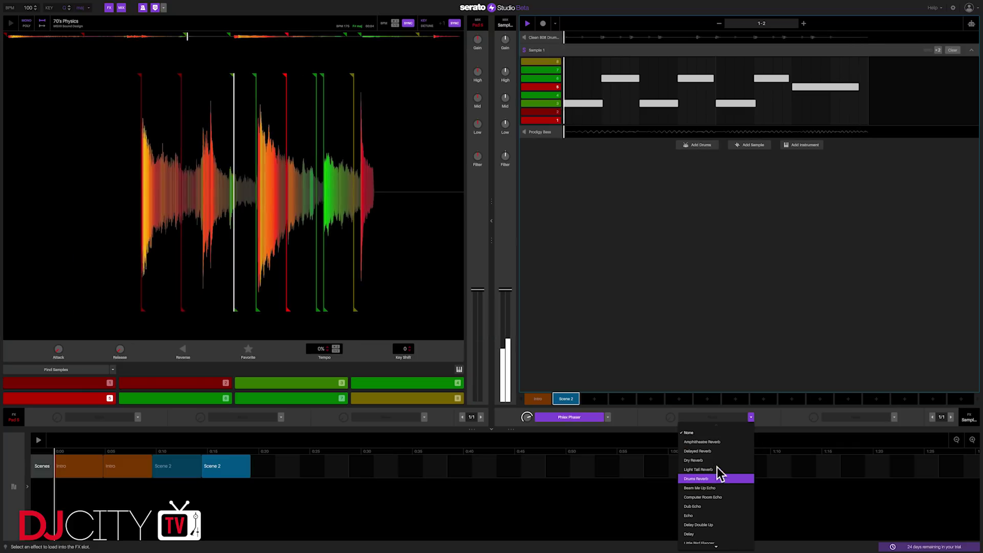
left_click(718, 464)
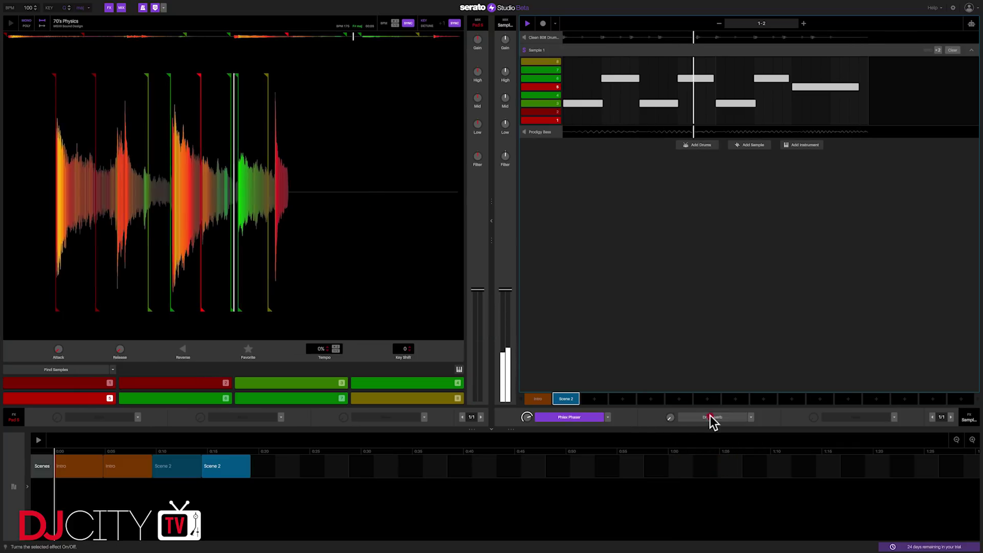
left_click(710, 418)
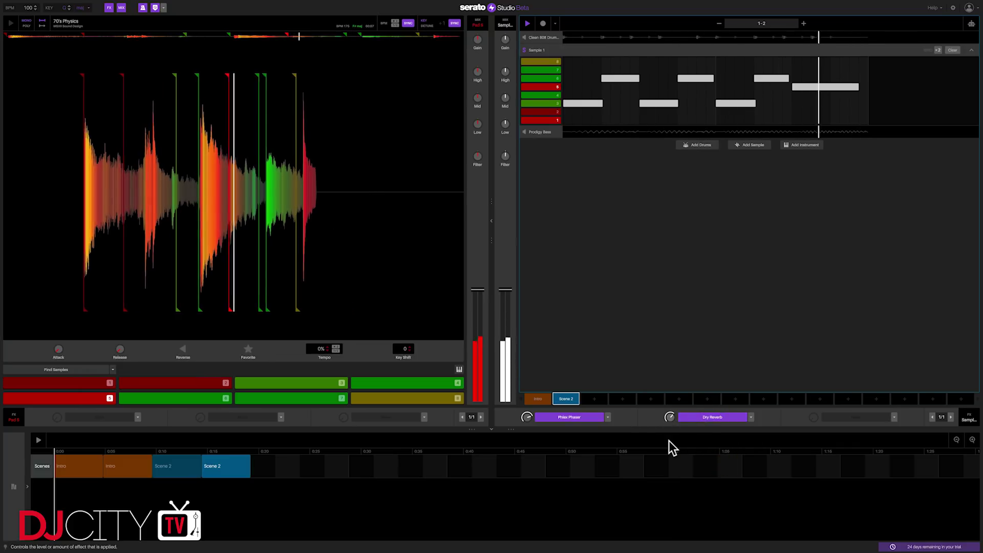